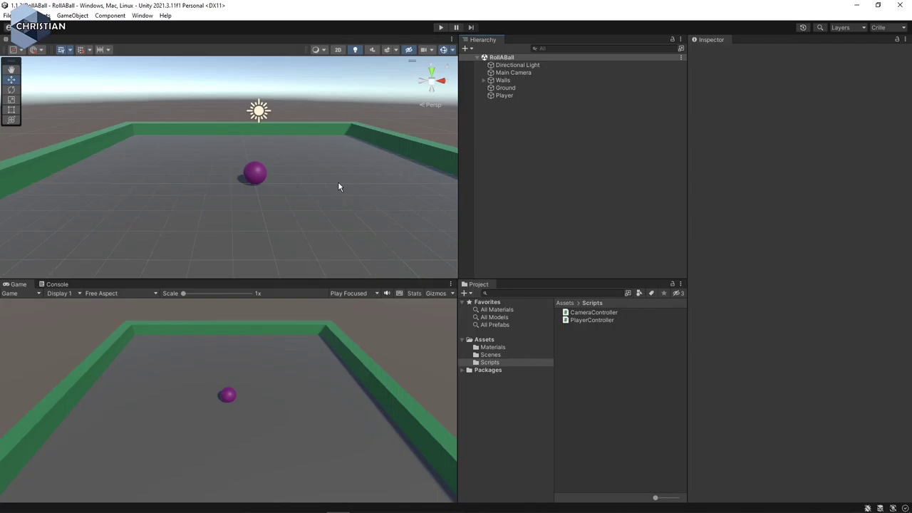
- Create a 3D cube object named PickUp and reset its transform to the scene origin
{"action": "left_click", "coordinate": [465, 49]}
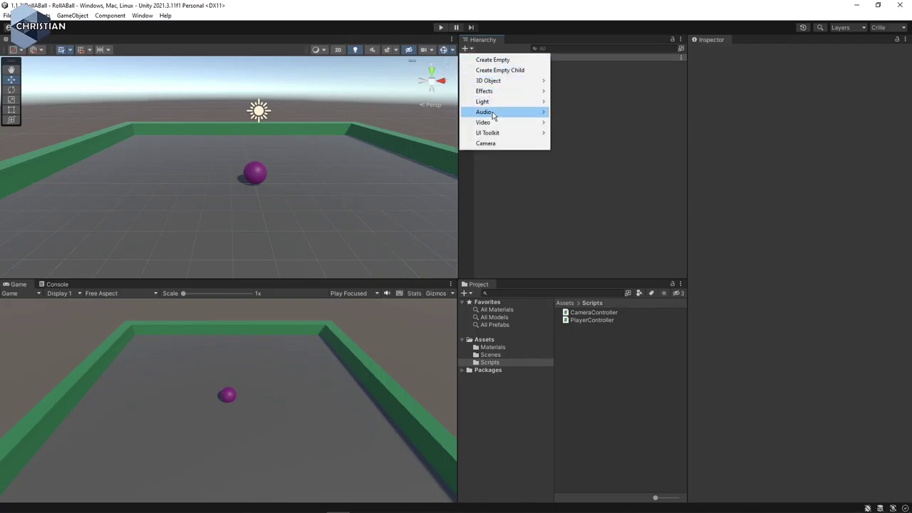
{"action": "mouse_move", "coordinate": [491, 82]}
{"action": "left_click", "coordinate": [574, 83]}
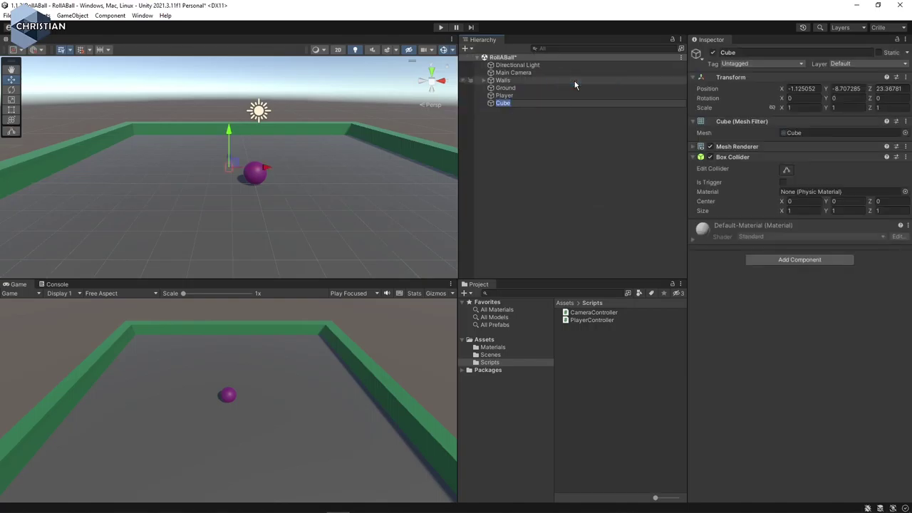
{"action": "type", "text": "PickUp"}
{"action": "key", "text": "Return"}
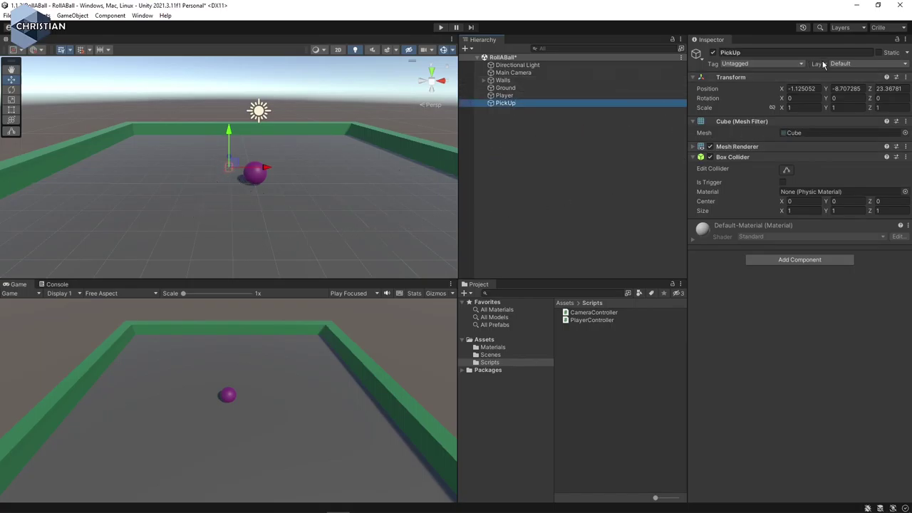
{"action": "left_click", "coordinate": [906, 77]}
{"action": "left_click", "coordinate": [859, 88]}
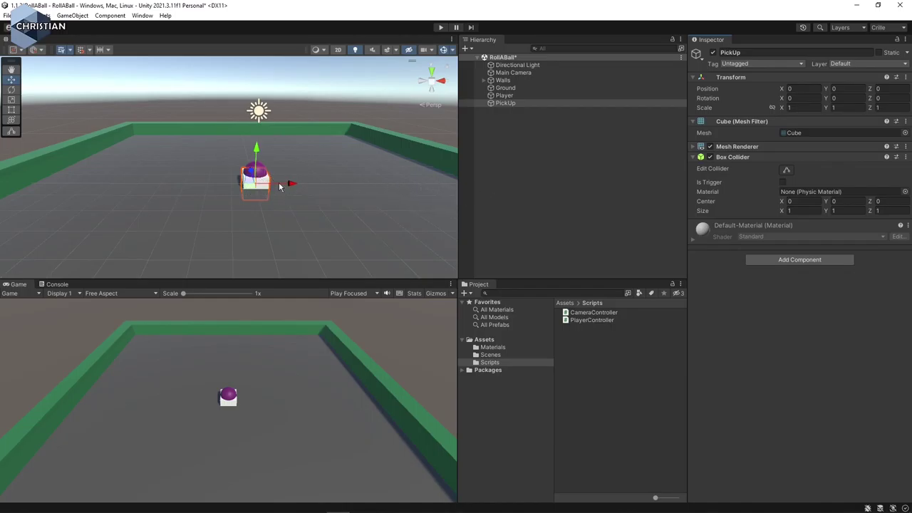
- Deactivate the Player object so it no longer covers the PickUp cube
{"action": "left_click", "coordinate": [520, 97]}
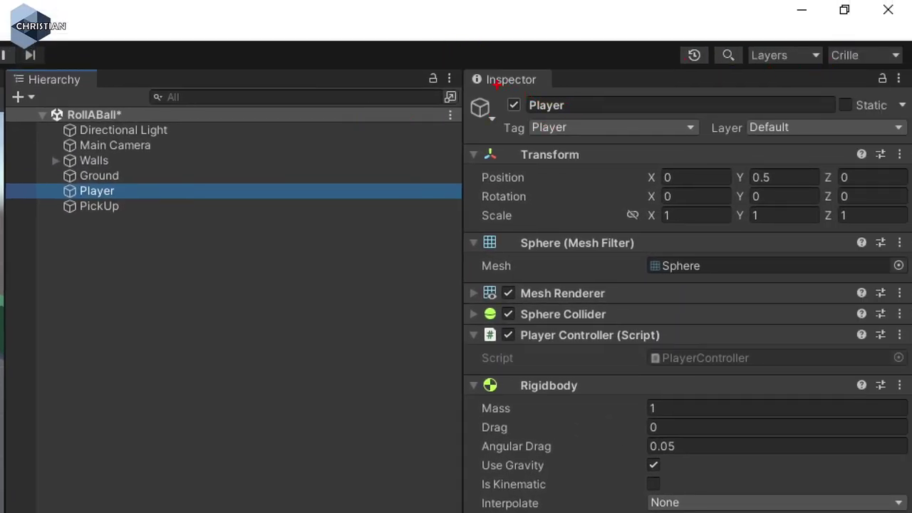
{"action": "mouse_move", "coordinate": [509, 91]}
{"action": "left_mouse_down"}
{"action": "mouse_move", "coordinate": [529, 127]}
{"action": "mouse_move", "coordinate": [526, 90]}
{"action": "left_mouse_up"}
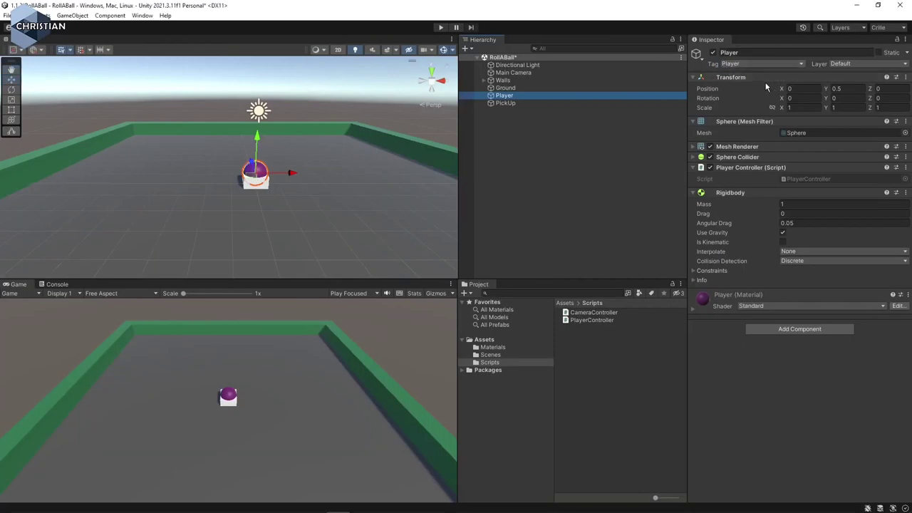
{"action": "left_click", "coordinate": [713, 54]}
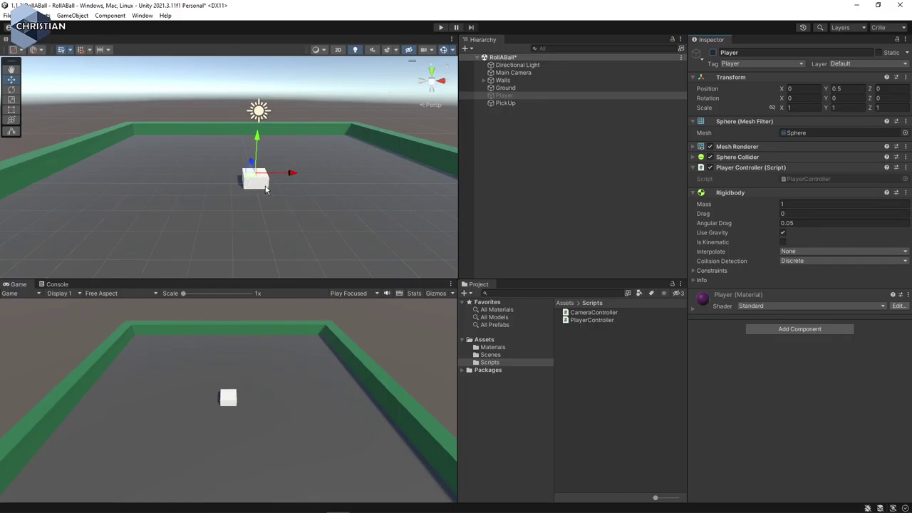
- Scale the PickUp cube to 0.5 on the X, Y and Z axes
{"action": "scroll", "coordinate": [267, 182], "scroll_direction": "up", "scroll_amount": 5}
{"action": "mouse_move", "coordinate": [355, 205]}
{"action": "right_mouse_down"}
{"action": "mouse_move", "coordinate": [396, 177]}
{"action": "mouse_move", "coordinate": [388, 201]}
{"action": "mouse_move", "coordinate": [395, 187]}
{"action": "mouse_move", "coordinate": [370, 214]}
{"action": "right_mouse_up"}
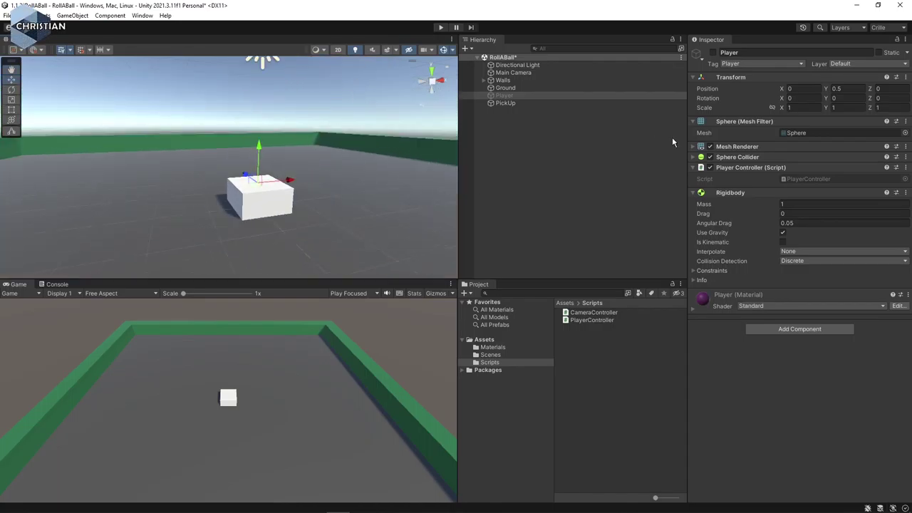
{"action": "left_click", "coordinate": [519, 104]}
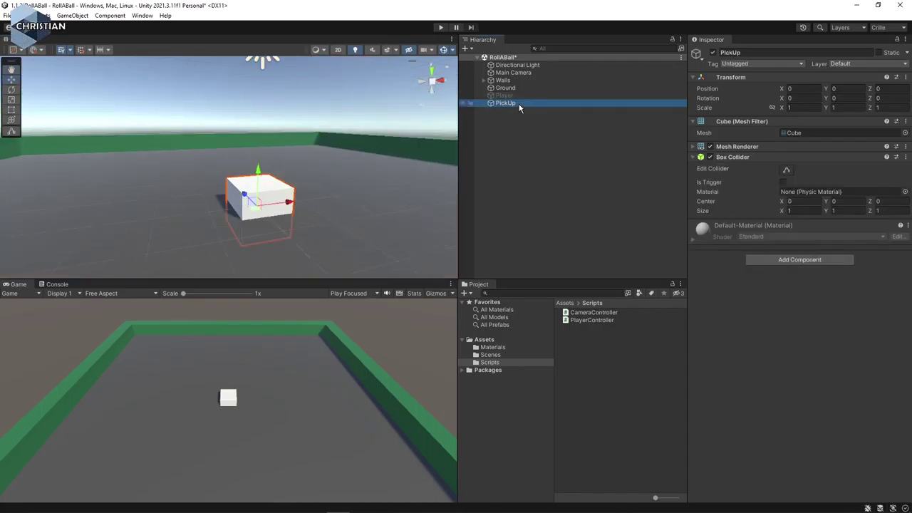
{"action": "left_click", "coordinate": [791, 107]}
{"action": "type", "text": "0.5"}
{"action": "key", "text": "Tab"}
{"action": "type", "text": "0.5"}
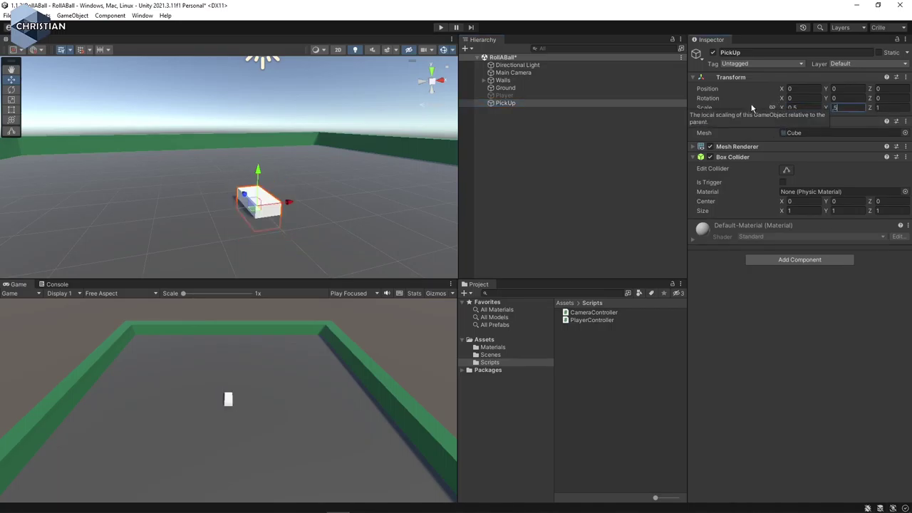
{"action": "key", "text": "Tab"}
{"action": "type", "text": "0.5"}
{"action": "key", "text": "Return"}
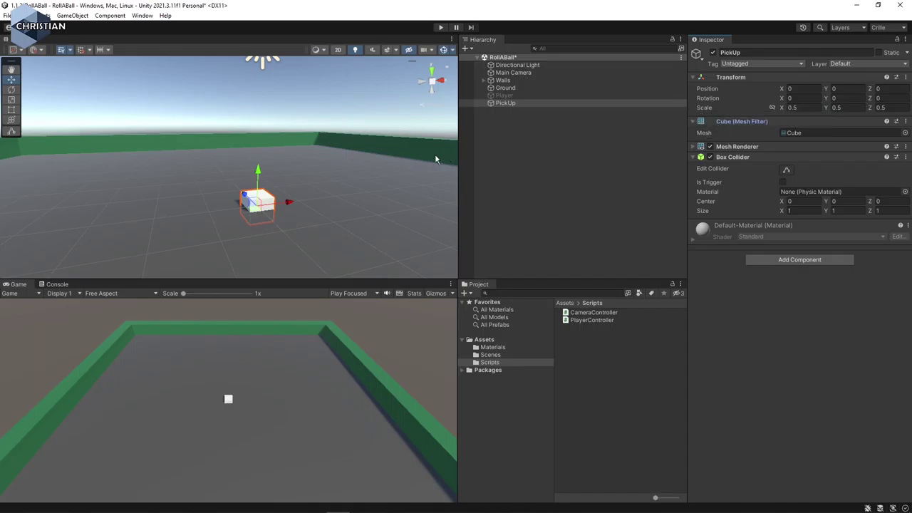
- Raise the PickUp cube above the ground by setting its Y position to 0.6
{"action": "left_click_drag", "start_coordinate": [263, 174], "coordinate": [276, 137]}
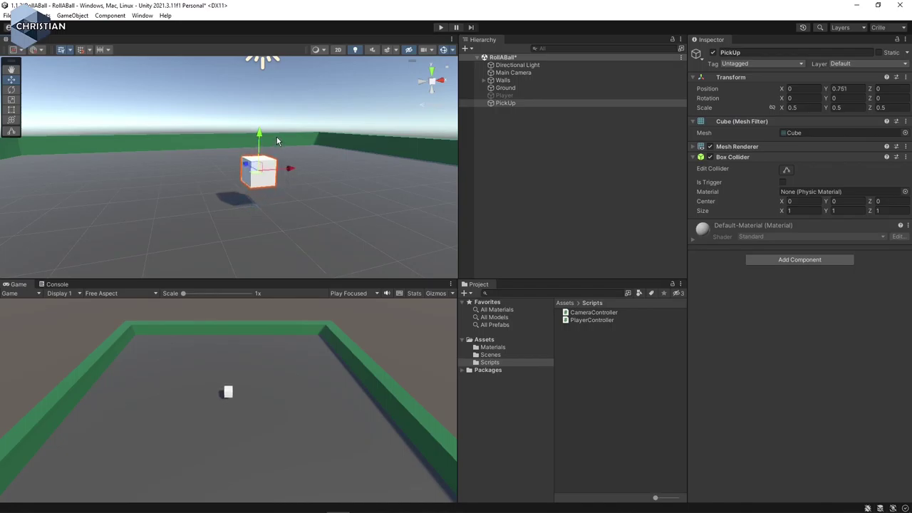
{"action": "left_click", "coordinate": [840, 89]}
{"action": "type", "text": "0.65"}
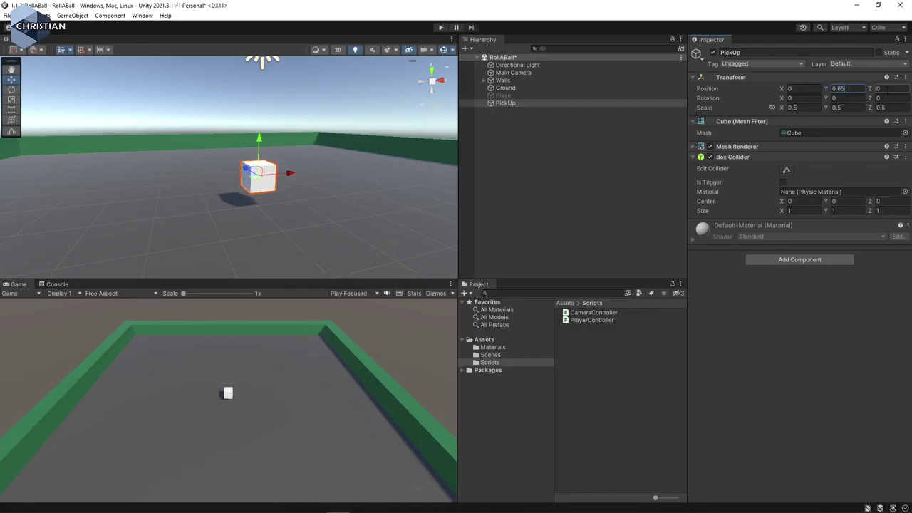
{"action": "left_click", "coordinate": [887, 89]}
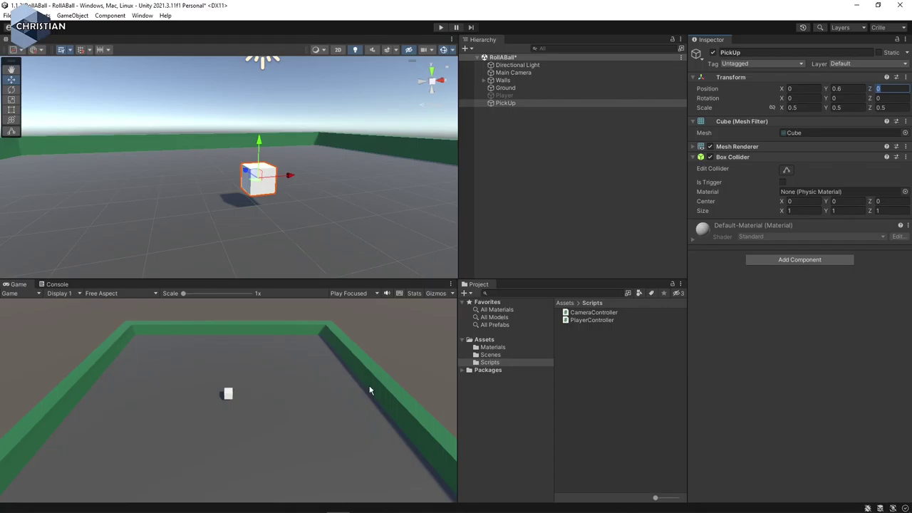
- Create a new material named PickUp in the Materials folder
{"action": "left_click", "coordinate": [508, 346]}
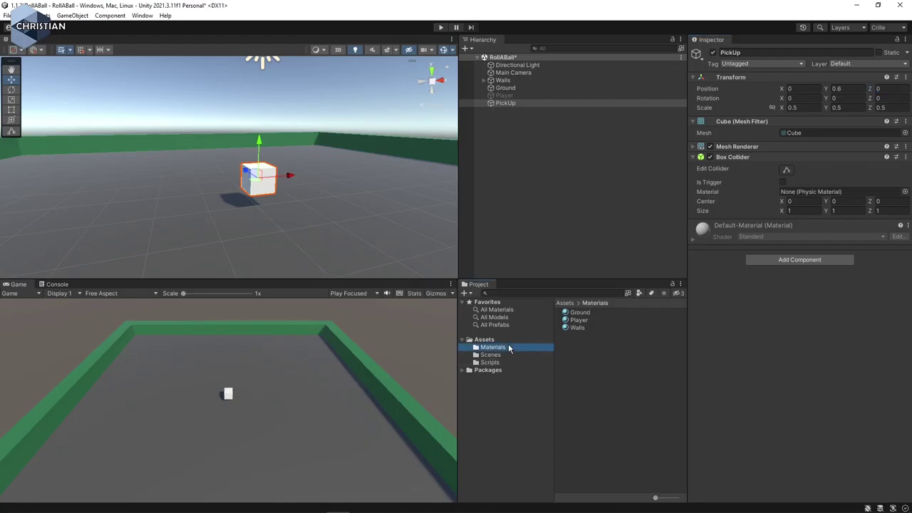
{"action": "right_click", "coordinate": [622, 368]}
{"action": "mouse_move", "coordinate": [688, 124]}
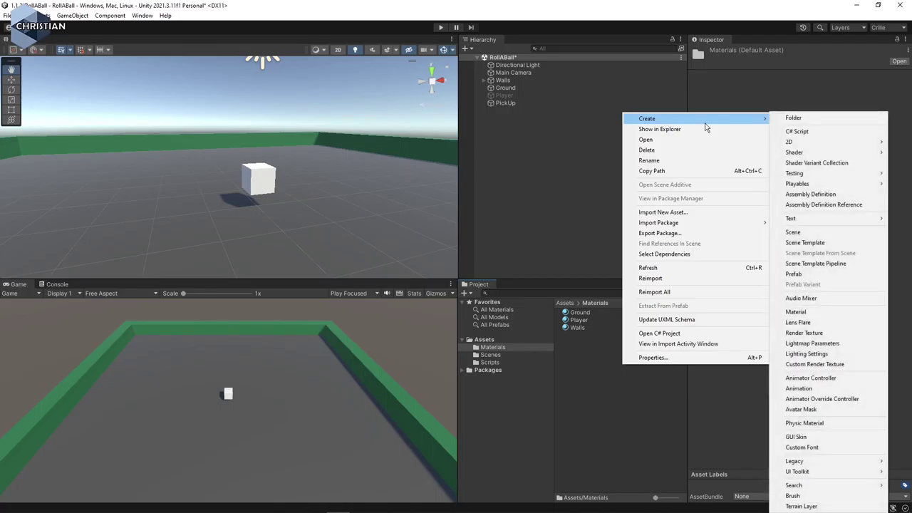
{"action": "left_click", "coordinate": [820, 311]}
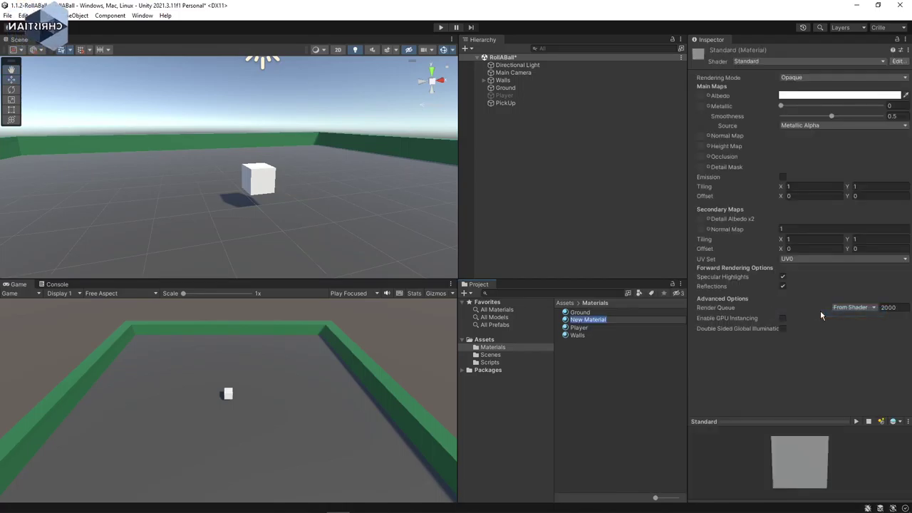
{"action": "type", "text": "PPickUp"}
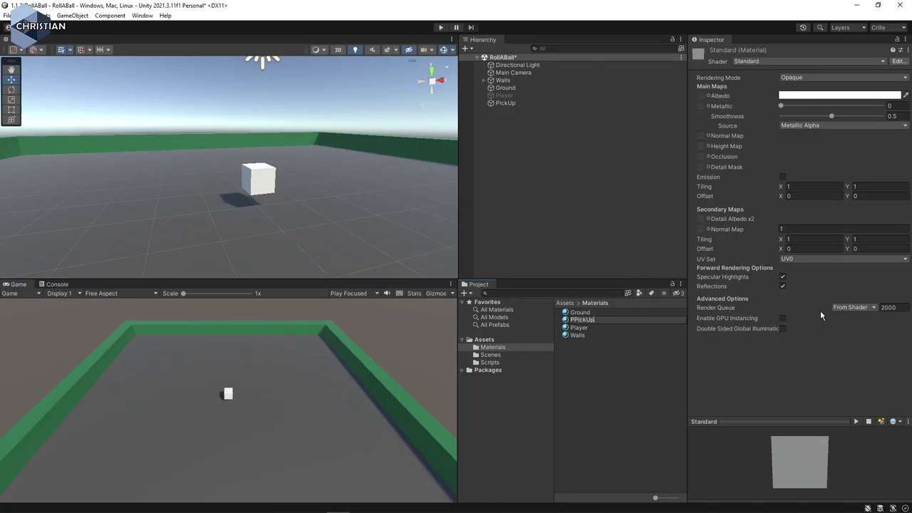
{"action": "key", "text": "Return"}
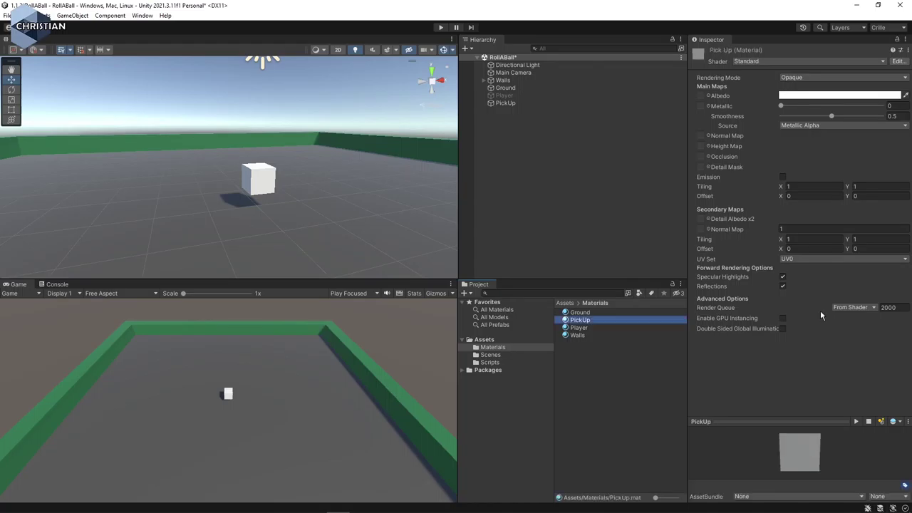
- Give the PickUp material a bright yellow albedo color and set its Metallic value to 1
{"action": "left_click", "coordinate": [811, 95]}
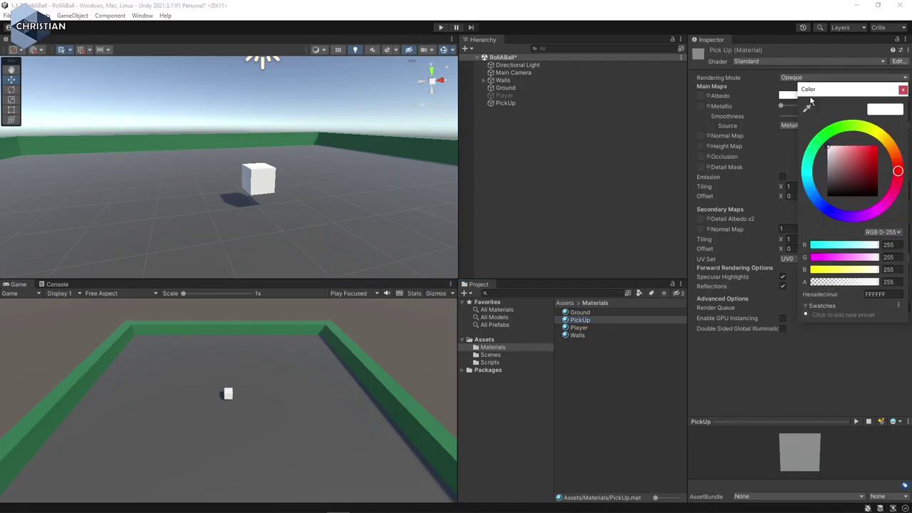
{"action": "left_click", "coordinate": [876, 137]}
{"action": "mouse_move", "coordinate": [867, 168]}
{"action": "left_mouse_down"}
{"action": "mouse_move", "coordinate": [872, 134]}
{"action": "mouse_move", "coordinate": [874, 148]}
{"action": "left_mouse_up"}
{"action": "left_click", "coordinate": [899, 79]}
{"action": "left_click", "coordinate": [883, 114]}
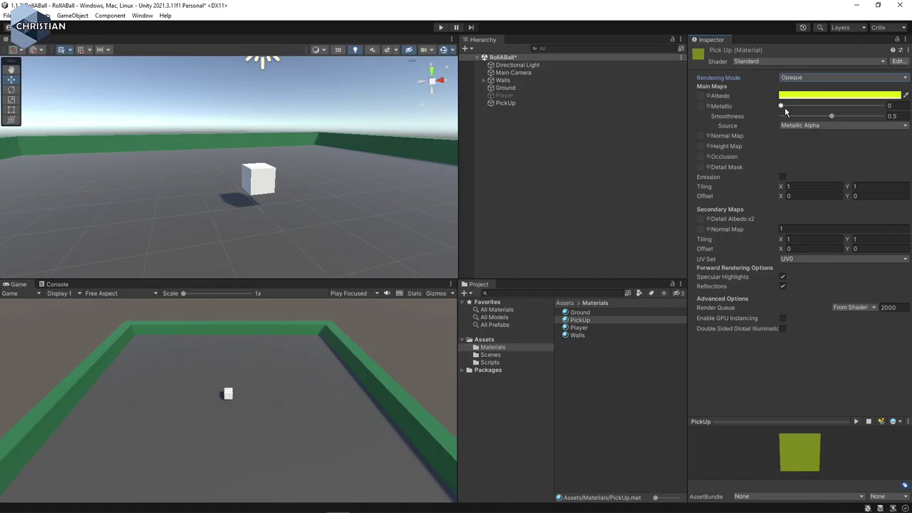
{"action": "left_click_drag", "start_coordinate": [784, 107], "coordinate": [898, 116]}
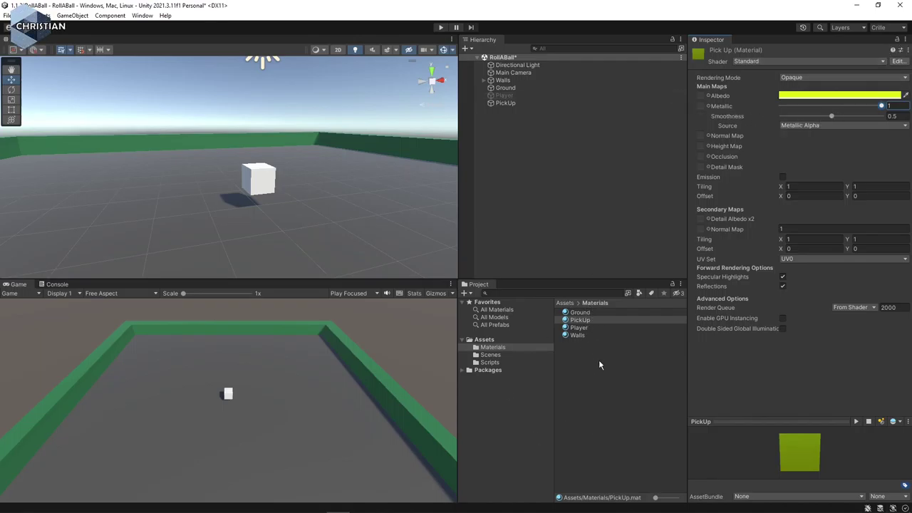
- Apply the PickUp material to the cube in the scene
{"action": "left_click_drag", "start_coordinate": [580, 320], "coordinate": [259, 183]}
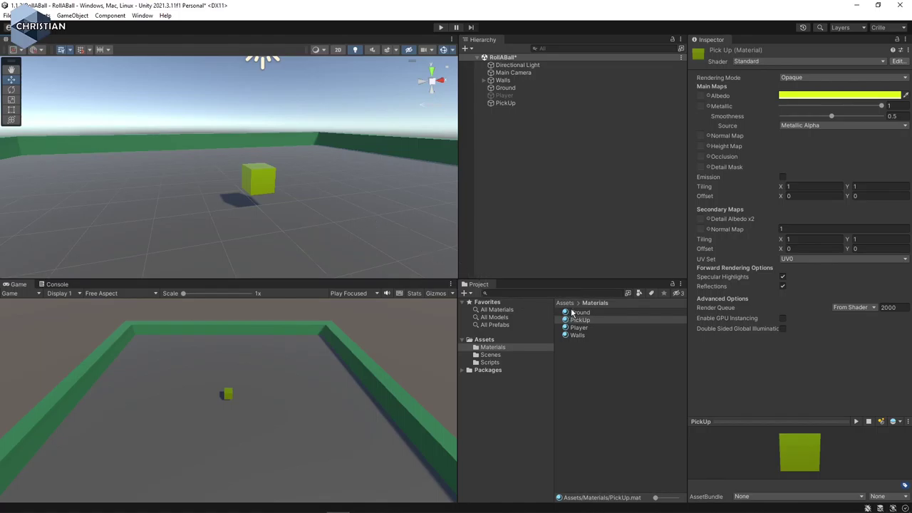
{"action": "left_click", "coordinate": [636, 418]}
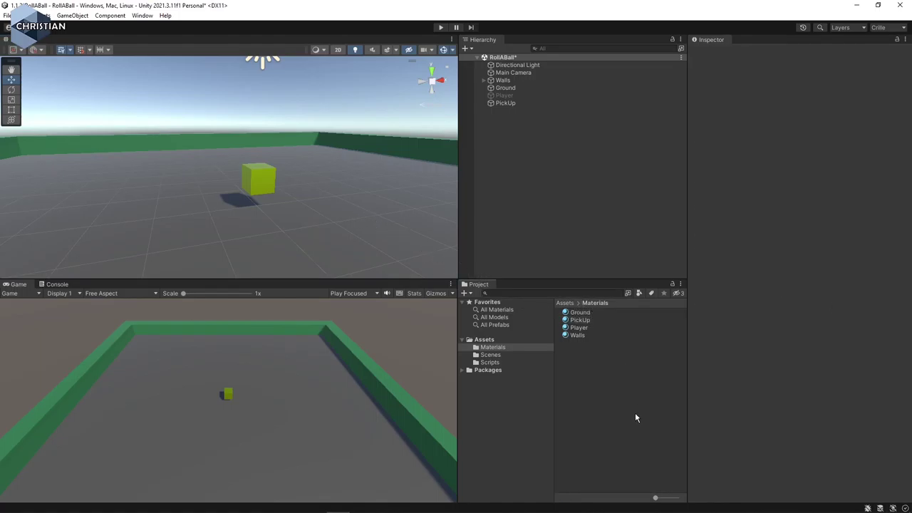
- Add a new script component named Rotator to the PickUp object
{"action": "left_click", "coordinate": [507, 103]}
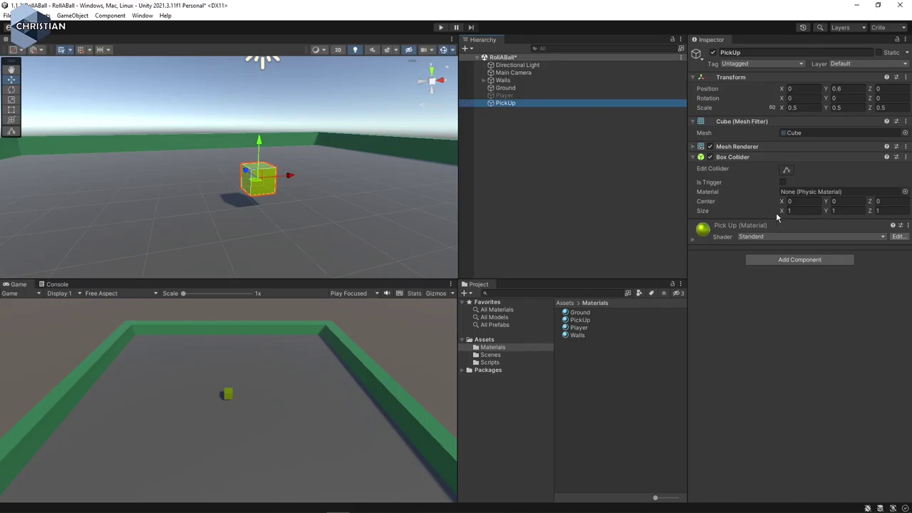
{"action": "left_click", "coordinate": [805, 261]}
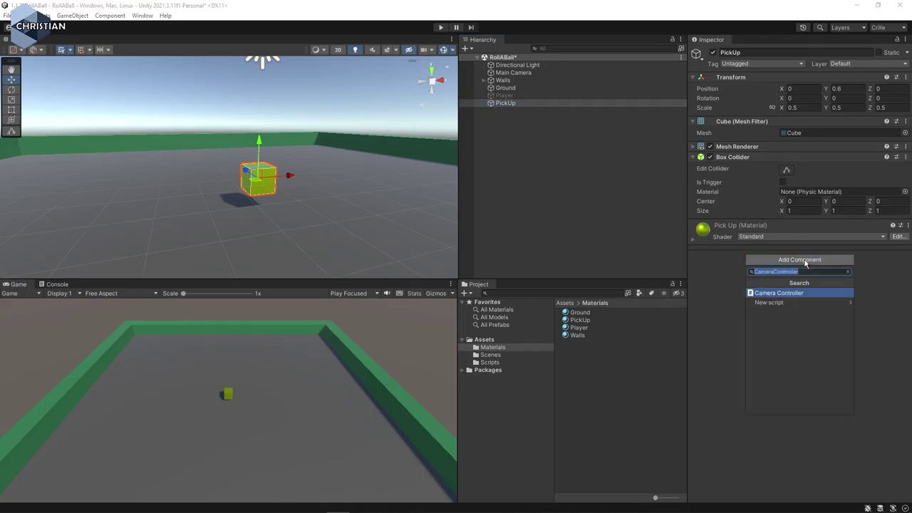
{"action": "type", "text": "Ro"}
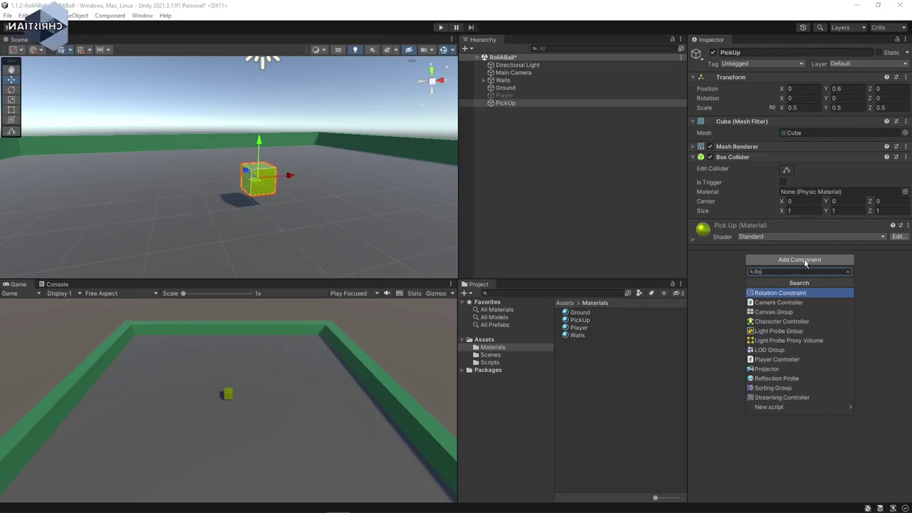
{"action": "type", "text": "tator"}
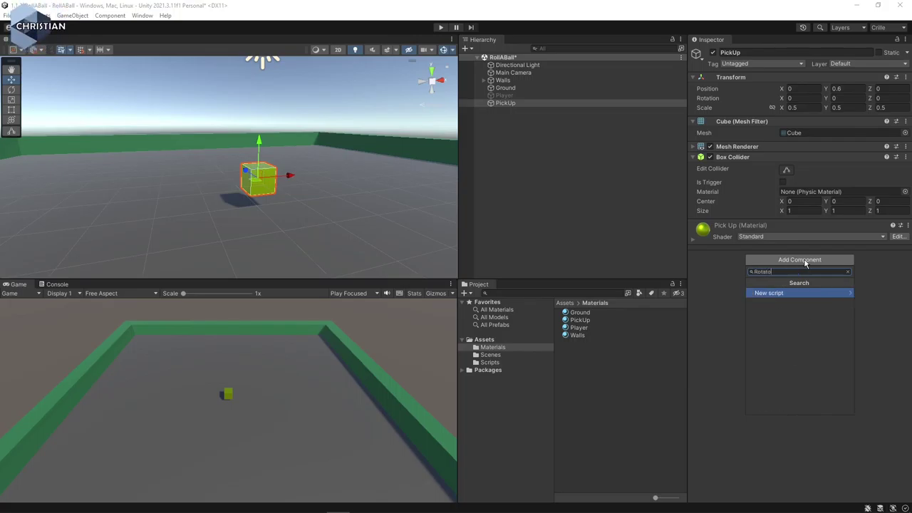
{"action": "left_click", "coordinate": [788, 292]}
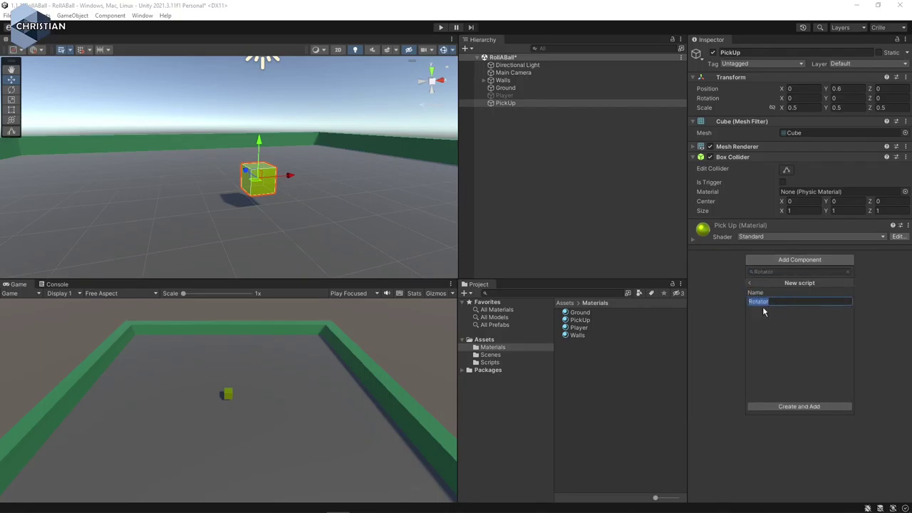
{"action": "left_click", "coordinate": [815, 407]}
- Move the Rotator script from the Assets root into the Scripts folder and open that folder
{"action": "left_click", "coordinate": [488, 341]}
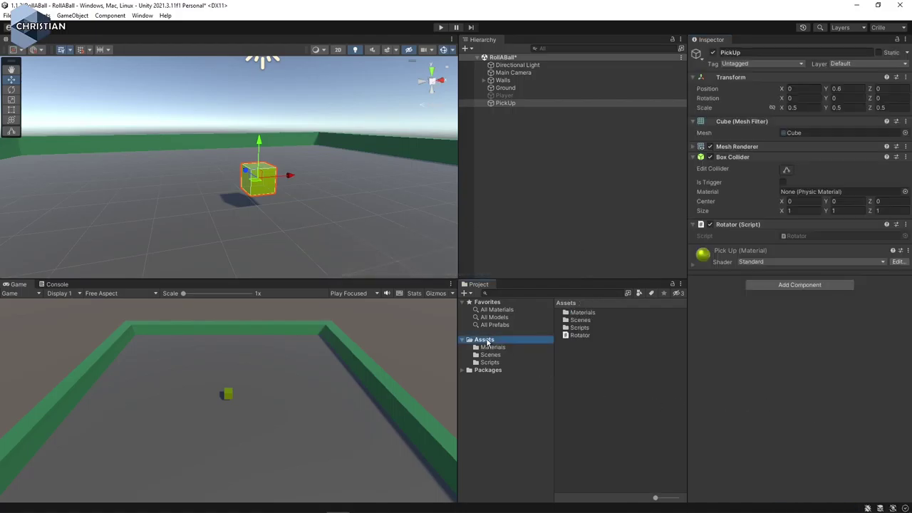
{"action": "left_click_drag", "start_coordinate": [581, 338], "coordinate": [580, 328]}
{"action": "double_click", "coordinate": [579, 327]}
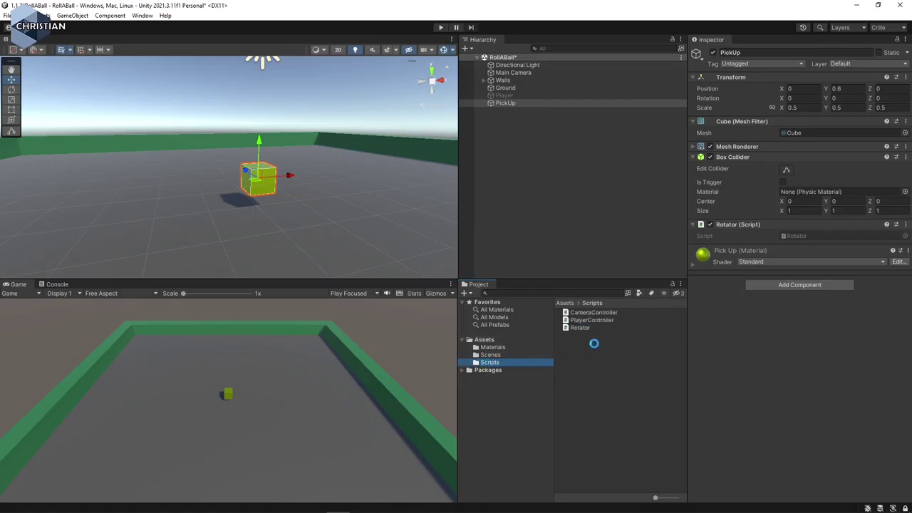
- Open the Rotator script in Visual Studio and enter the word rotate on a new line at the start of the class
{"action": "double_click", "coordinate": [578, 327]}
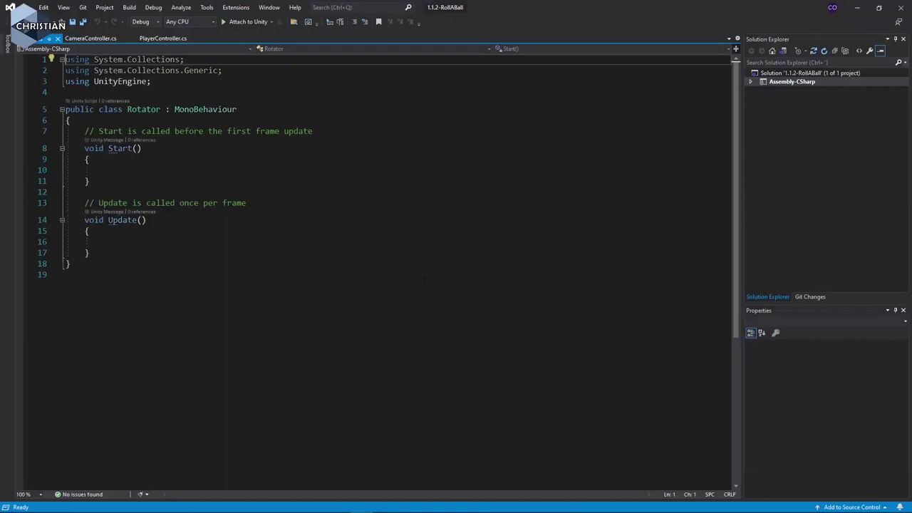
{"action": "left_click", "coordinate": [108, 121]}
{"action": "key", "text": "Return"}
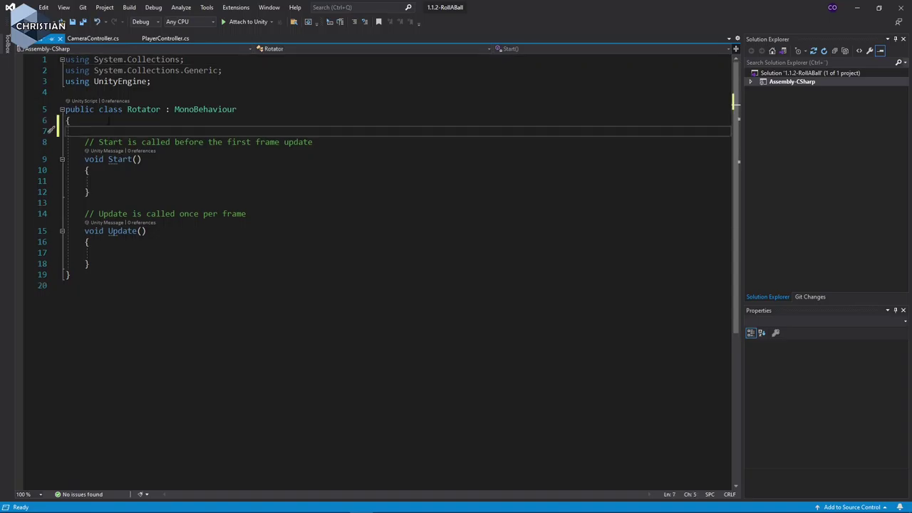
{"action": "type", "text": "rotate"}
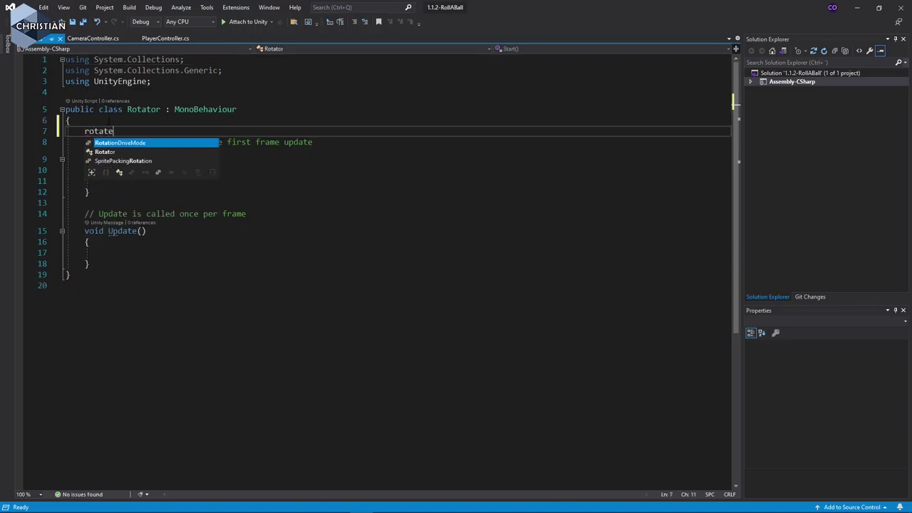
- Look up the word rotate in the Unity Scripting API and open the Transform.Rotate page
{"action": "key", "text": "Left"}
{"action": "key", "text": "Left"}
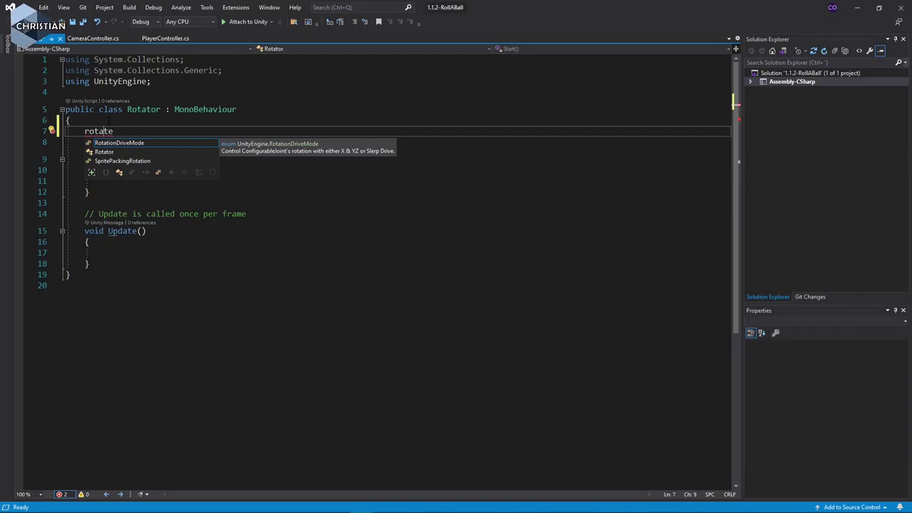
{"action": "key", "text": "ctrl+alt+m"}
{"action": "key", "text": "ctrl+h"}
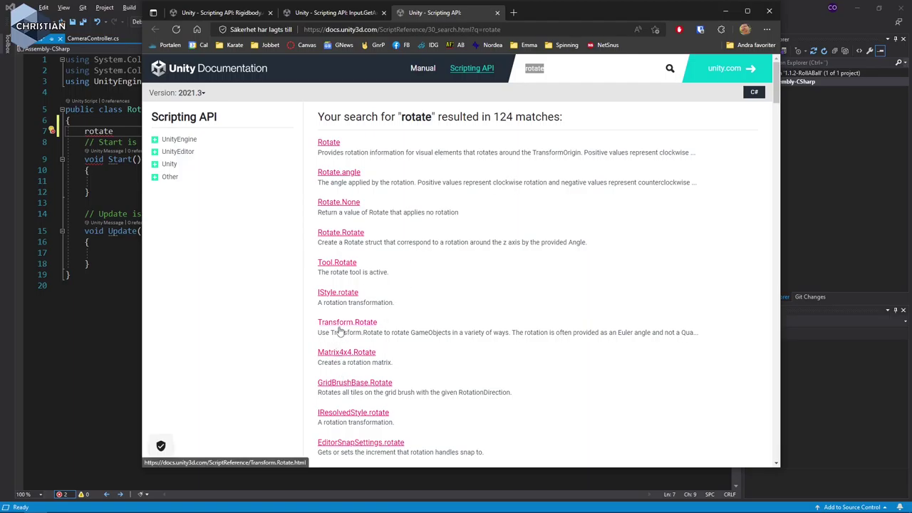
{"action": "left_click", "coordinate": [370, 327]}
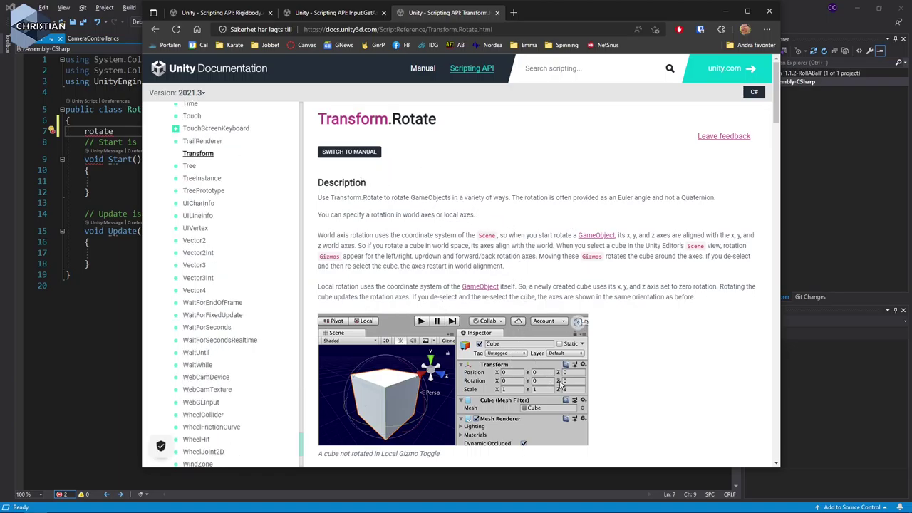
- Examine the Transform.Rotate declaration, parameters and example code, focusing on the arguments passed to the Rotate call
{"action": "scroll", "coordinate": [560, 287], "scroll_direction": "down", "scroll_amount": 4}
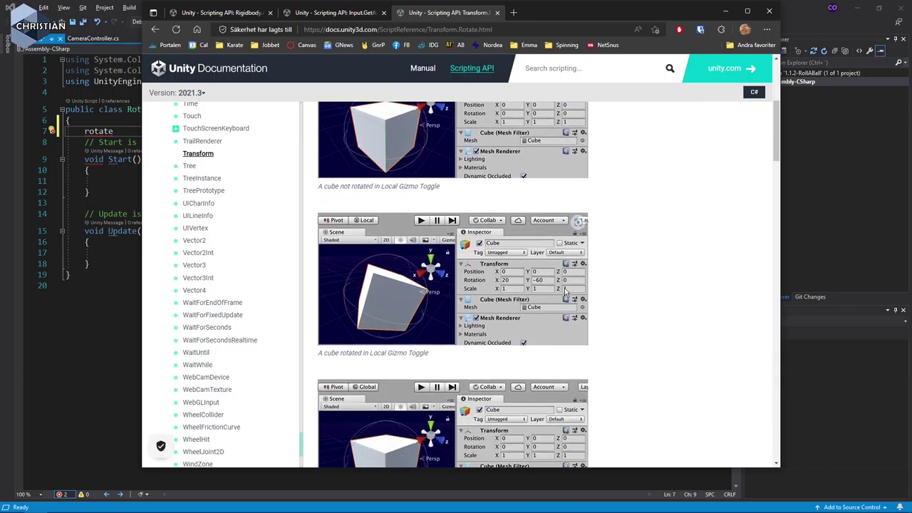
{"action": "scroll", "coordinate": [565, 292], "scroll_direction": "down", "scroll_amount": 1}
{"action": "scroll", "coordinate": [564, 288], "scroll_direction": "down", "scroll_amount": 9}
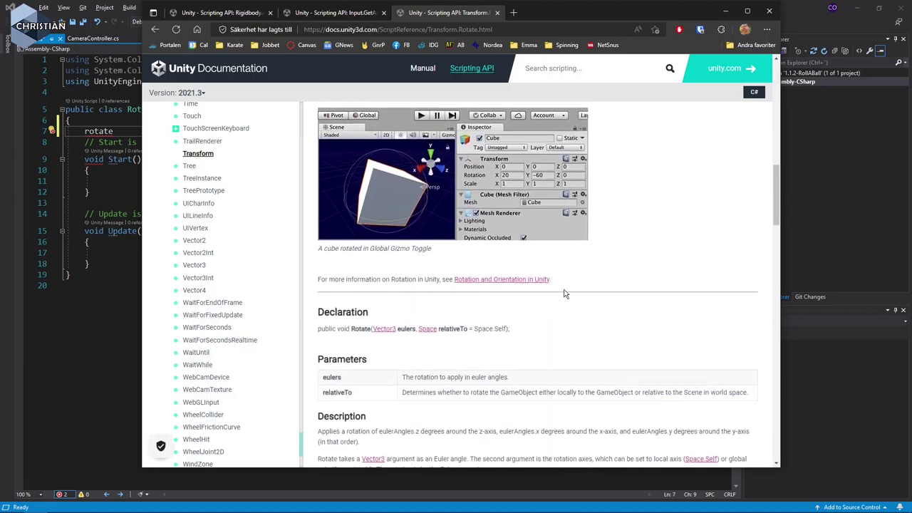
{"action": "scroll", "coordinate": [565, 286], "scroll_direction": "up", "scroll_amount": 2}
{"action": "scroll", "coordinate": [565, 288], "scroll_direction": "down", "scroll_amount": 6}
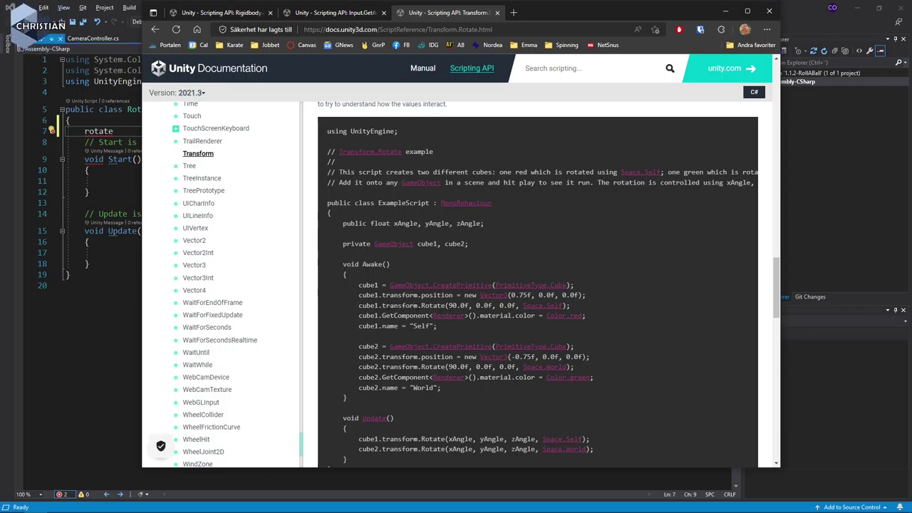
{"action": "double_click", "coordinate": [433, 306]}
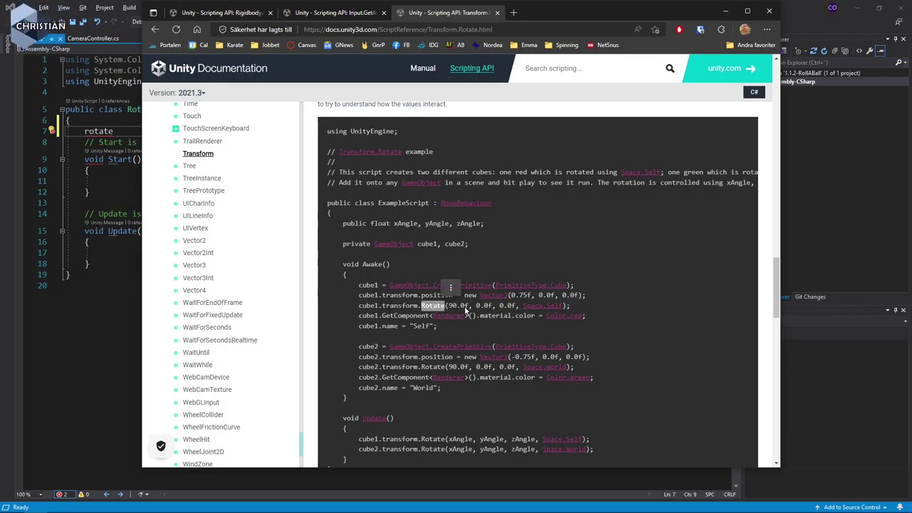
{"action": "left_click_drag", "start_coordinate": [452, 306], "coordinate": [515, 305]}
{"action": "left_click", "coordinate": [518, 320]}
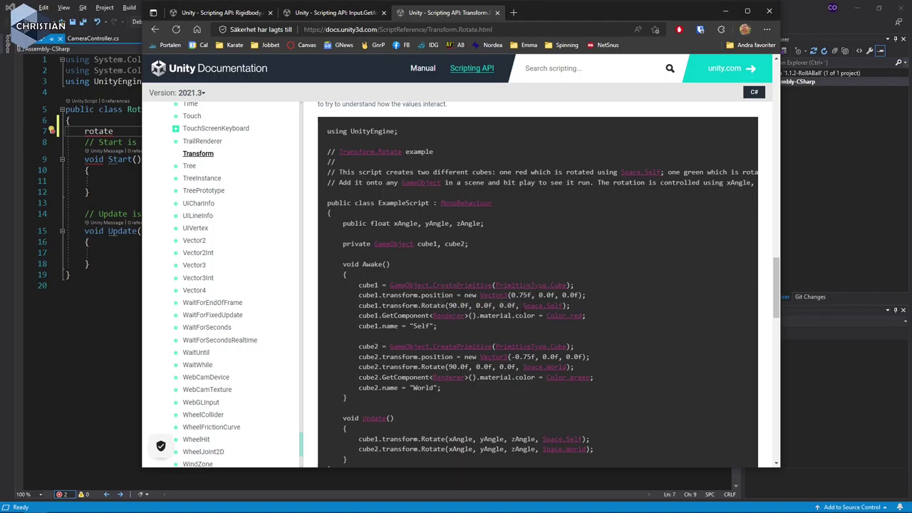
- Return to the Rotator script in Visual Studio and delete the word rotate from the start of the class
{"action": "left_click", "coordinate": [113, 308]}
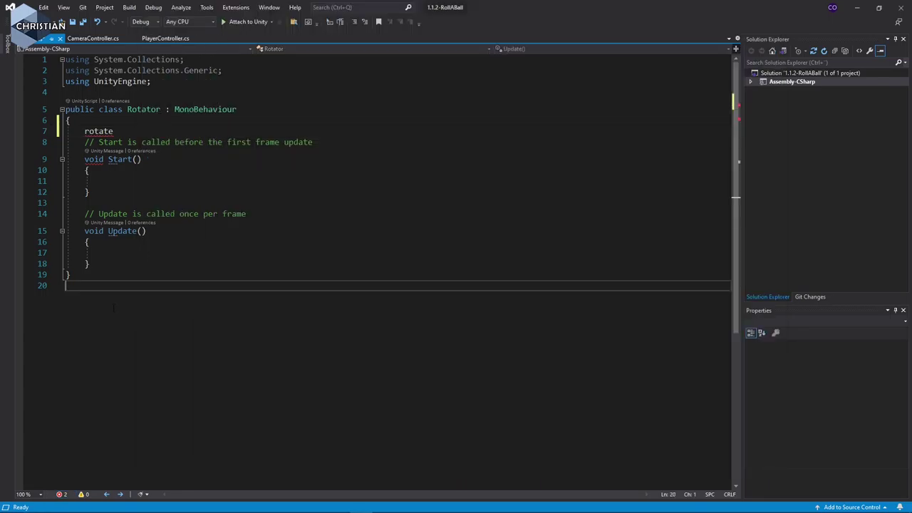
{"action": "double_click", "coordinate": [103, 132]}
{"action": "key", "text": "BackSpace"}
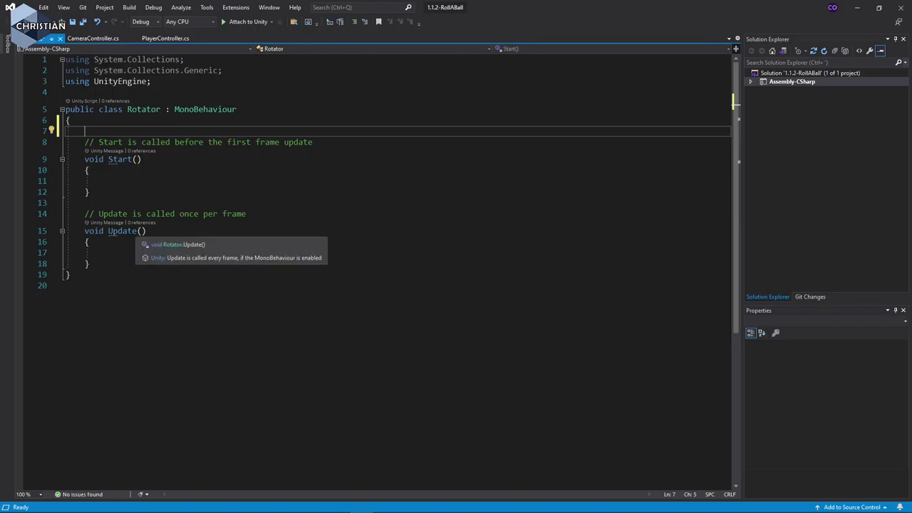
- Begin a transform.Rotate() call inside the Update method of the Rotator script
{"action": "left_click", "coordinate": [121, 254]}
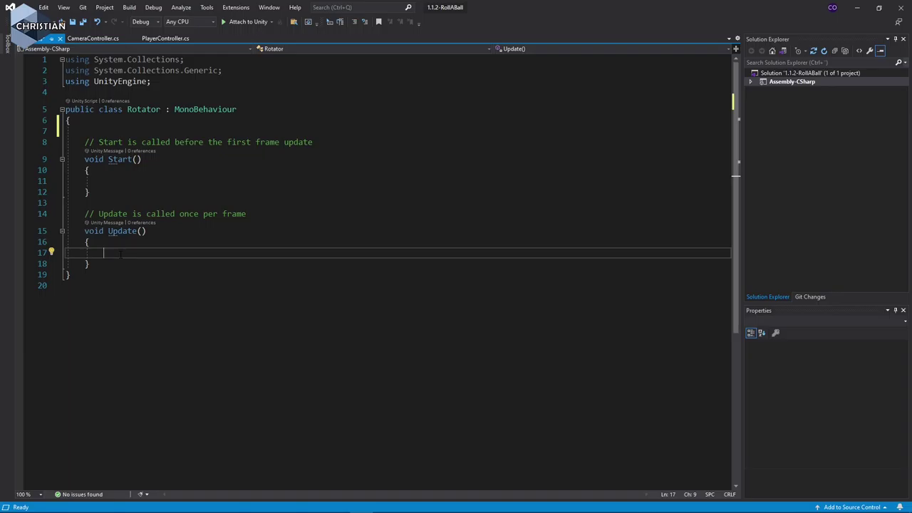
{"action": "type", "text": "transform"}
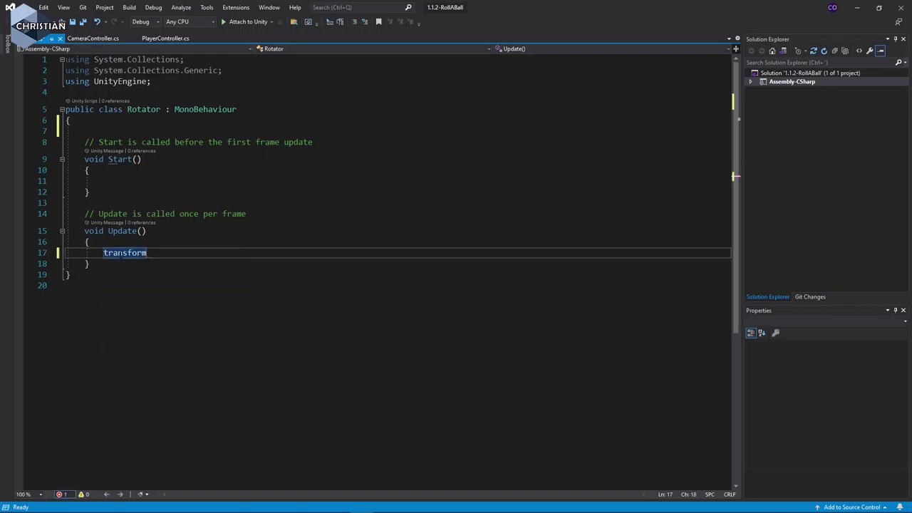
{"action": "type", "text": ".roit"}
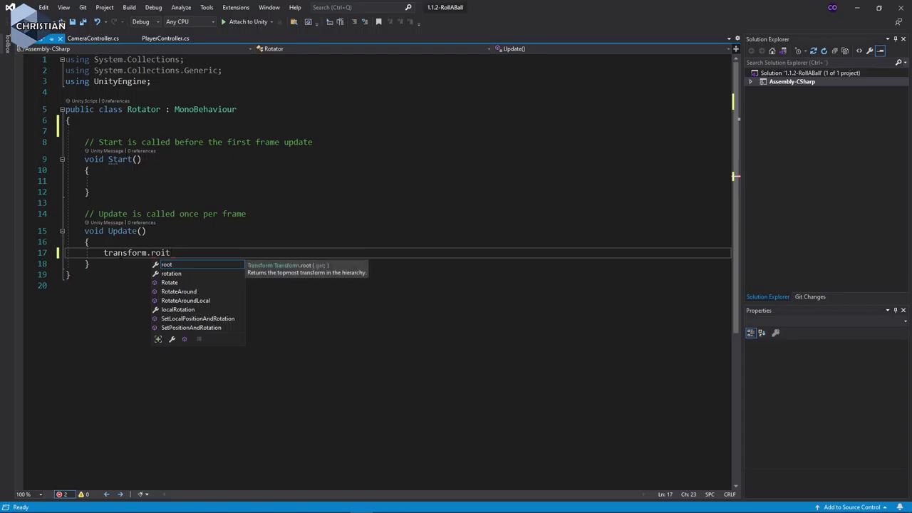
{"action": "key", "text": "Escape"}
{"action": "key", "text": "BackSpace"}
{"action": "key", "text": "BackSpace"}
{"action": "key", "text": "BackSpace"}
{"action": "key", "text": "BackSpace"}
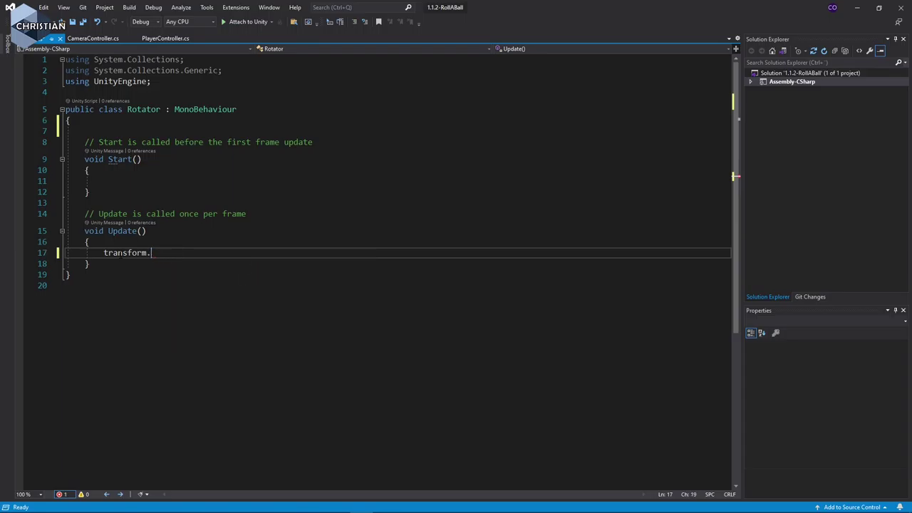
{"action": "type", "text": "rotat"}
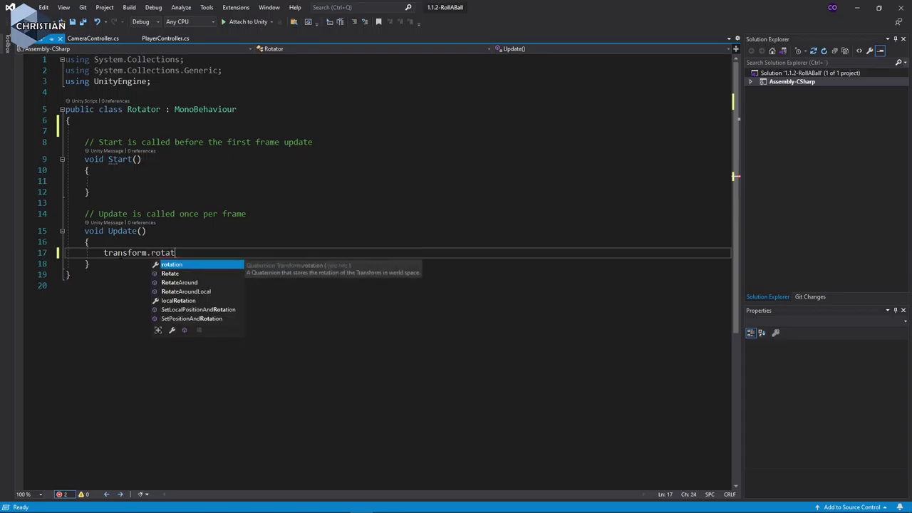
{"action": "key", "text": "Down"}
{"action": "key", "text": "Tab"}
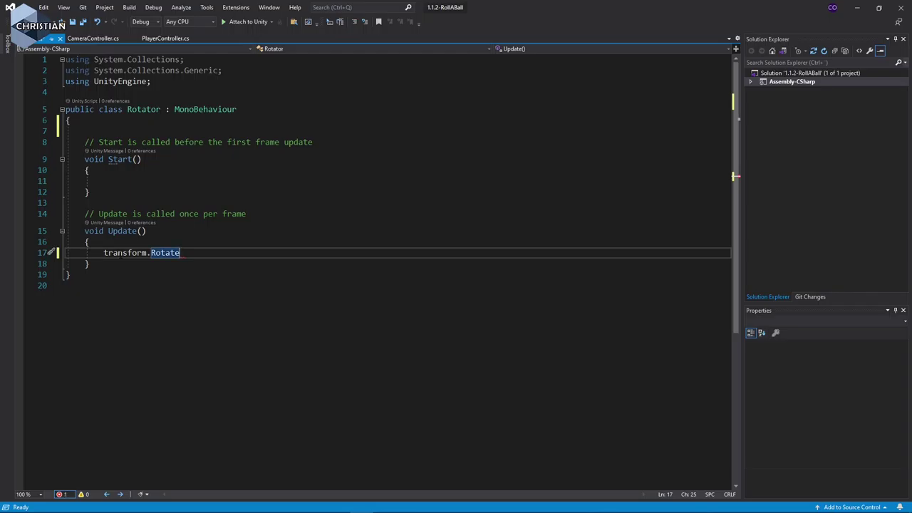
{"action": "type", "text": "("}
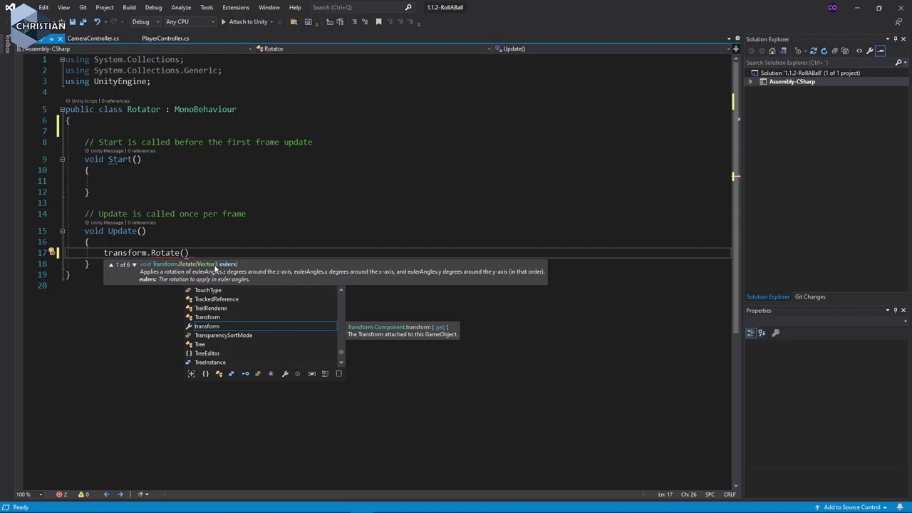
- Insert new Vector3() as the argument of the Rotate call and view its overload taking float x, y and z
{"action": "key", "text": "Escape"}
{"action": "type", "text": "new vec"}
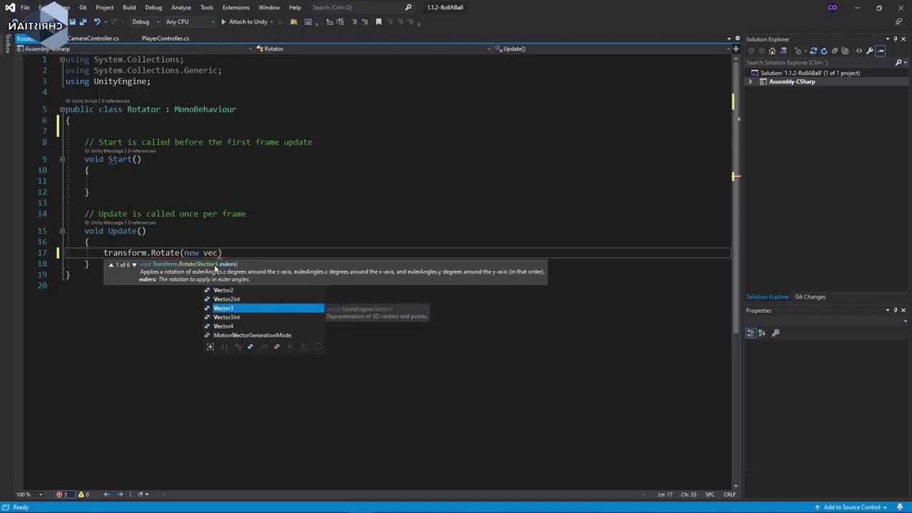
{"action": "type", "text": "("}
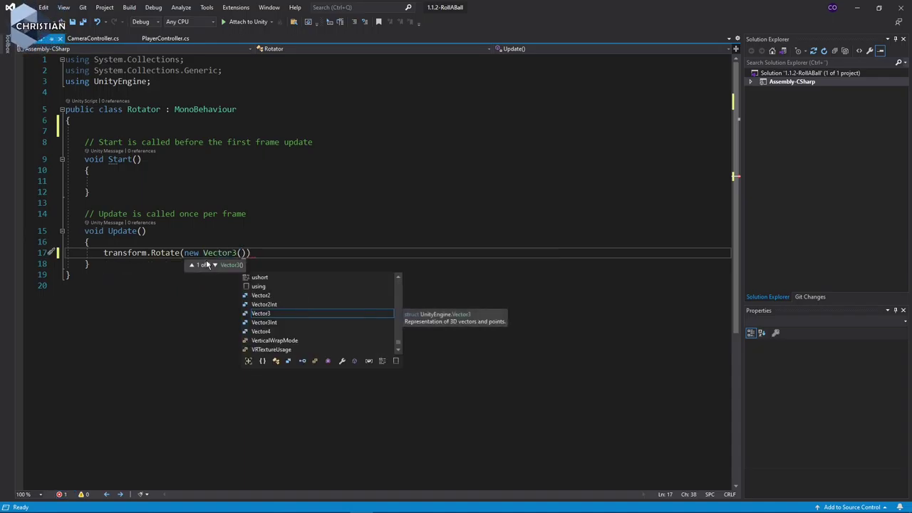
{"action": "left_click", "coordinate": [215, 266]}
{"action": "left_click", "coordinate": [215, 266]}
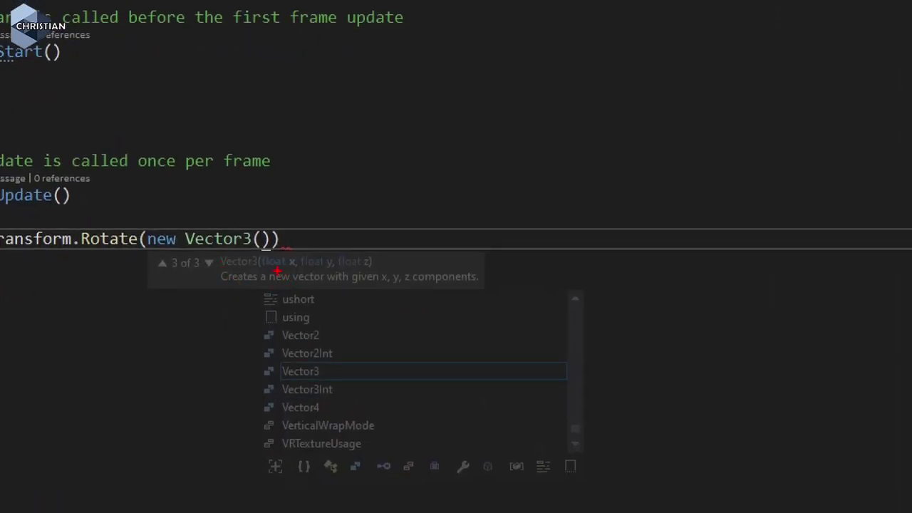
{"action": "left_click_drag", "start_coordinate": [255, 271], "coordinate": [299, 268]}
{"action": "left_click_drag", "start_coordinate": [354, 268], "coordinate": [376, 268]}
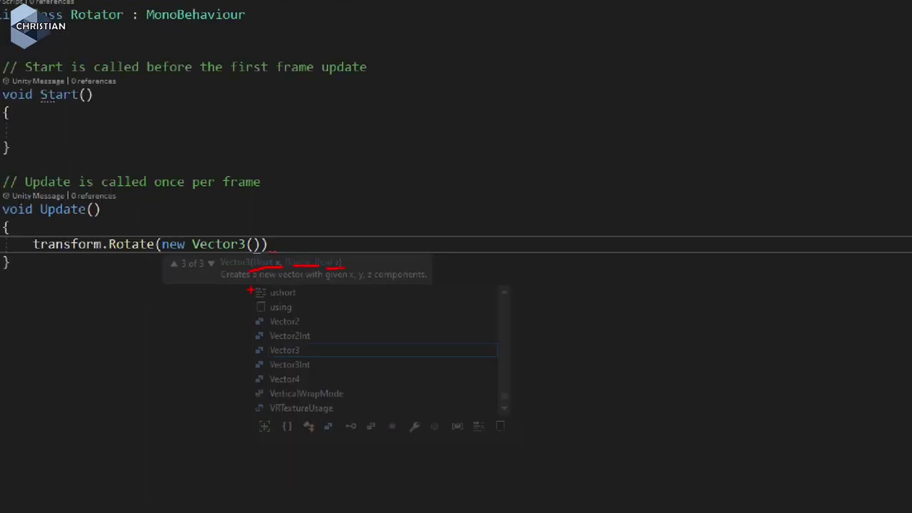
{"action": "key", "text": "Escape"}
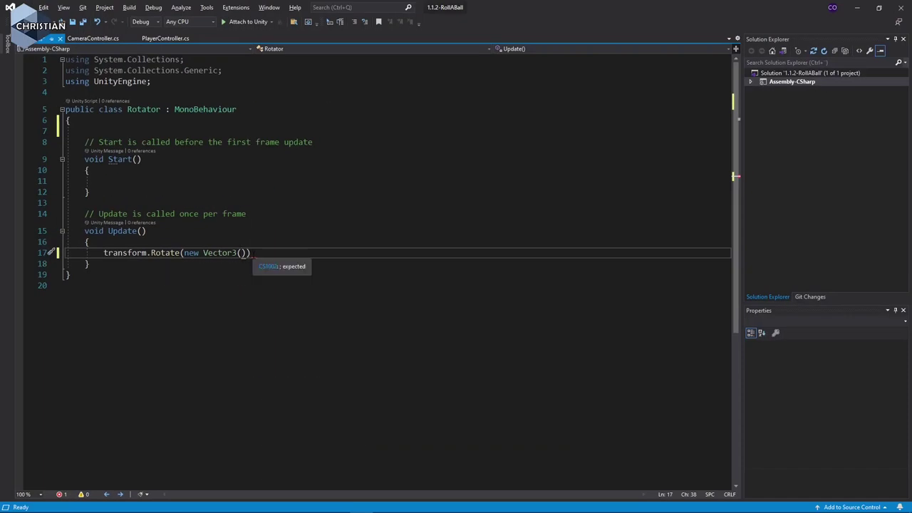
- Set the Vector3 arguments to 15, 30, 45 and end the Rotate statement with a semicolon
{"action": "type", "text": "15"}
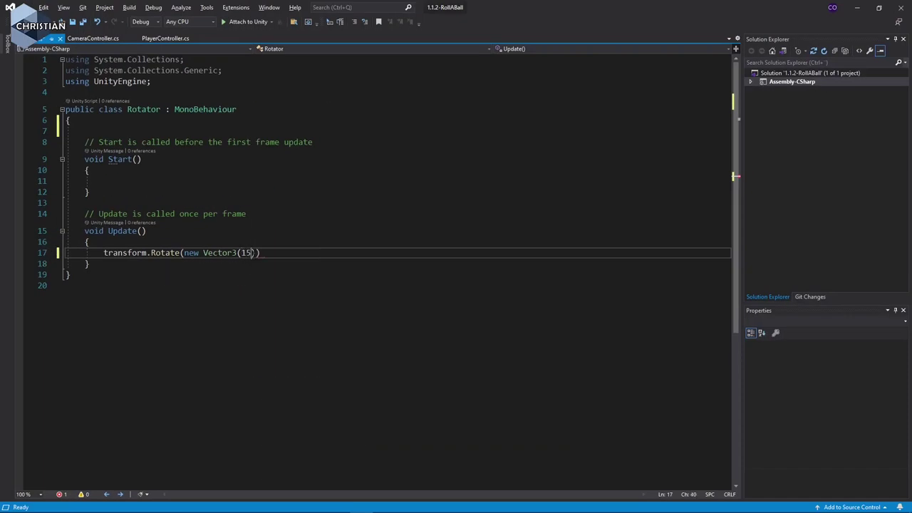
{"action": "type", "text": ", 30, 45"}
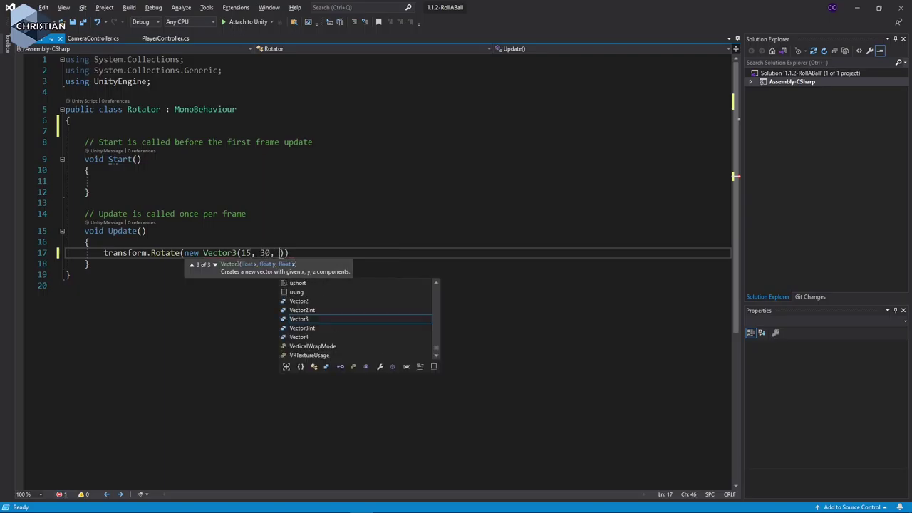
{"action": "type", "text": "))"}
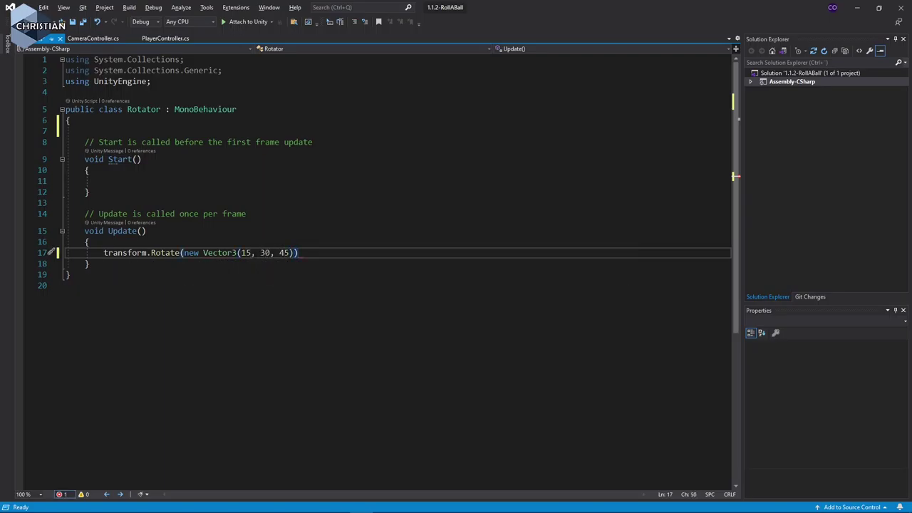
{"action": "type", "text": ";"}
{"action": "left_click", "coordinate": [272, 280]}
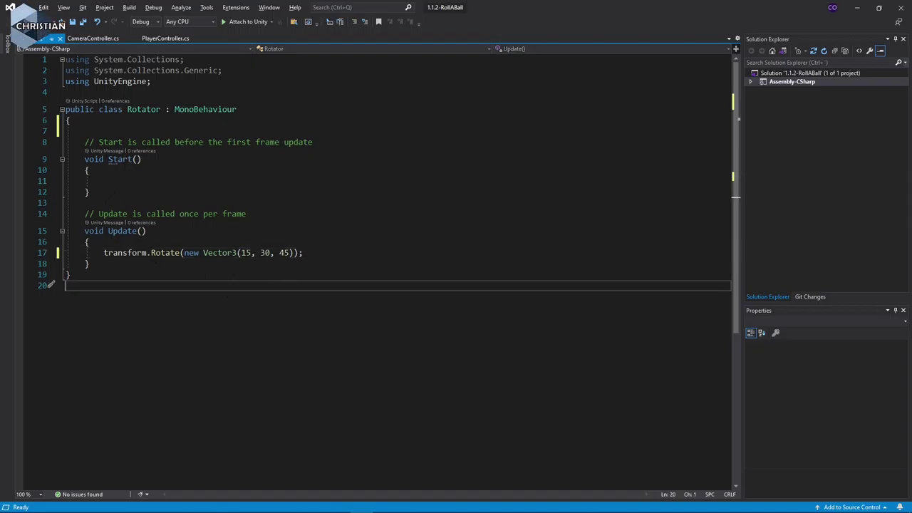
- Delete the Start method with its comment and the blank line above Update, and save the Rotator script
{"action": "left_click_drag", "start_coordinate": [100, 204], "coordinate": [23, 141]}
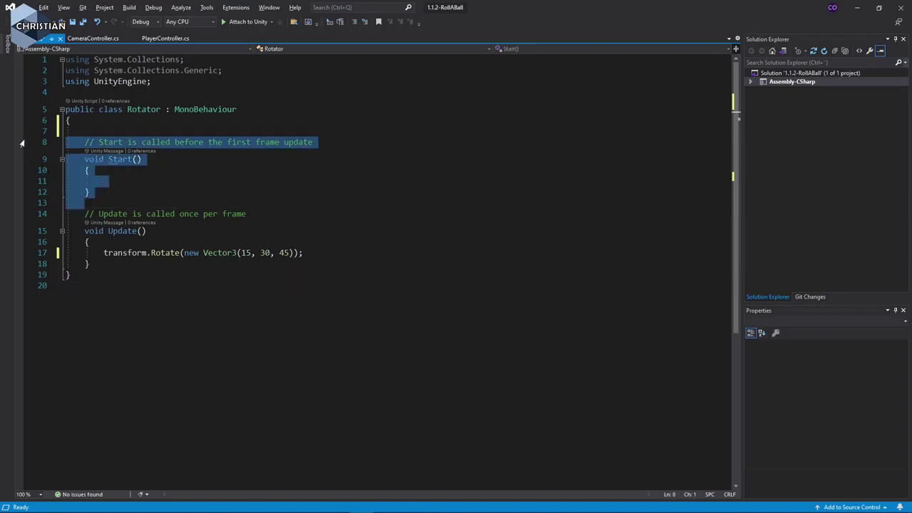
{"action": "key", "text": "Delete"}
{"action": "key", "text": "BackSpace"}
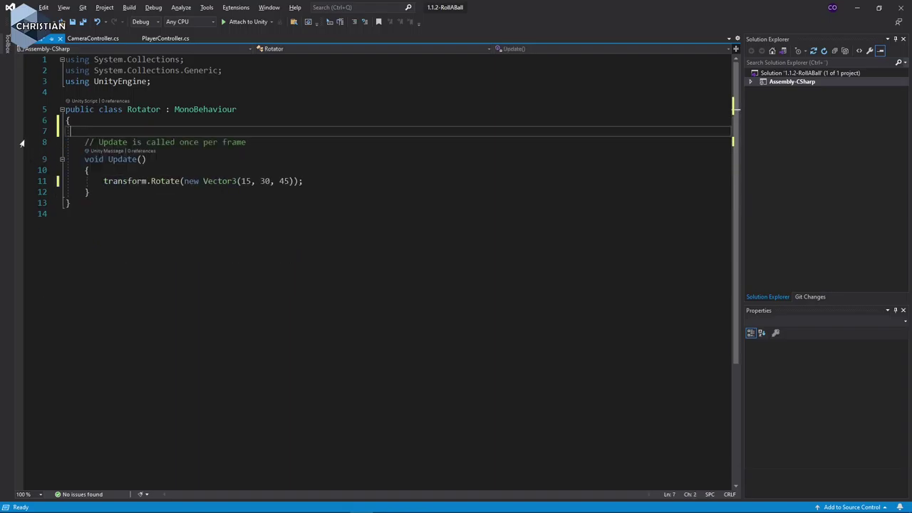
{"action": "key", "text": "BackSpace"}
{"action": "key", "text": "ctrl+s"}
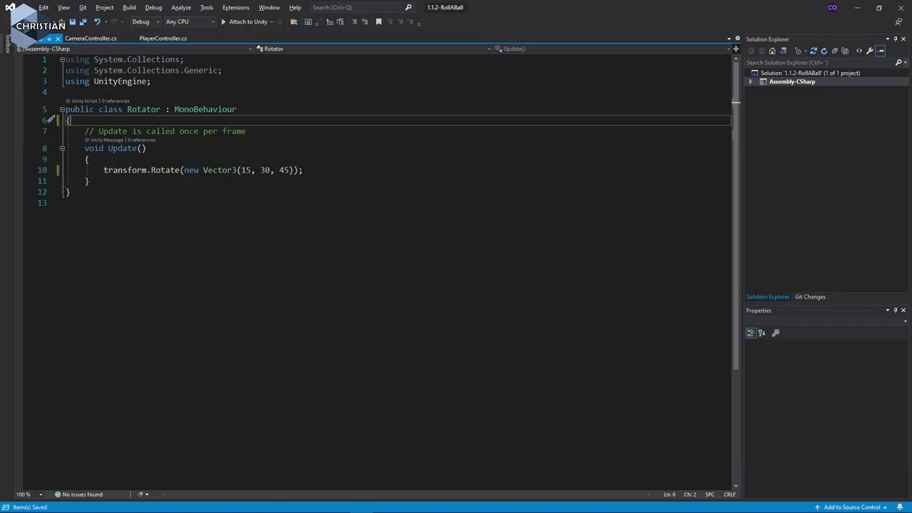
- Switch back to Unity and check the Rotator script component on the PickUp object
{"action": "key", "text": "alt+Tab"}
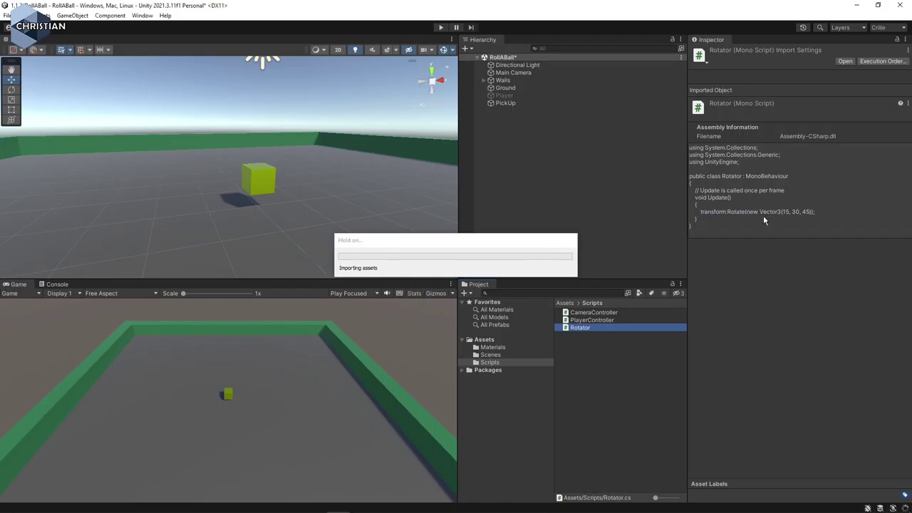
{"action": "left_click", "coordinate": [520, 103]}
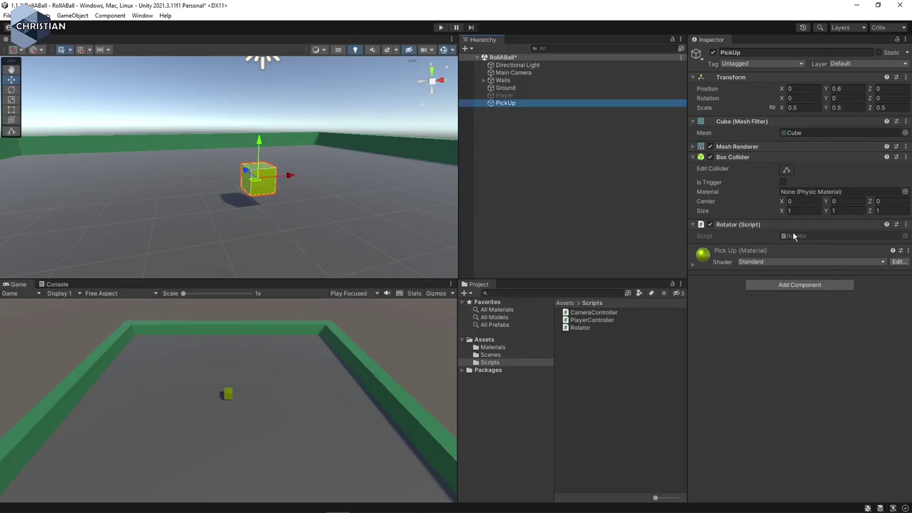
{"action": "left_click", "coordinate": [599, 240]}
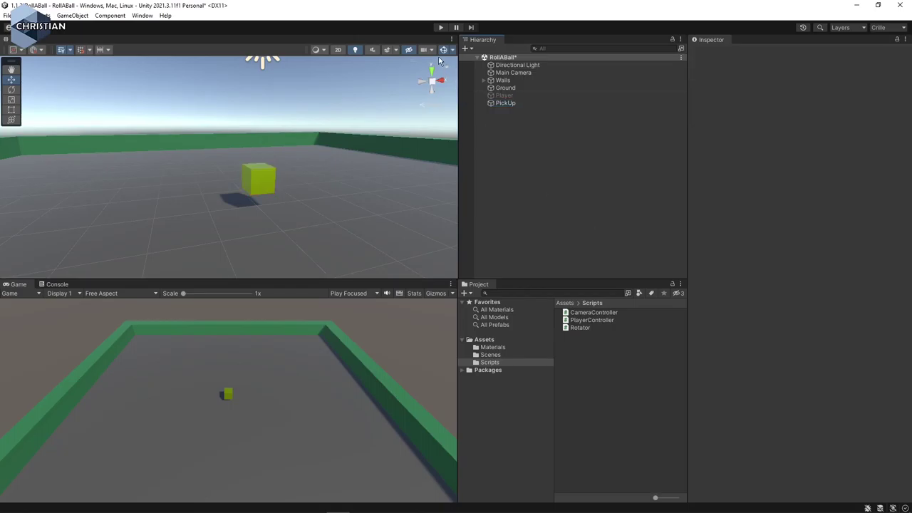
- Play-test the PickUp cube's rotation, stop play mode, and switch back to the Rotator script in Visual Studio
{"action": "left_click", "coordinate": [439, 28]}
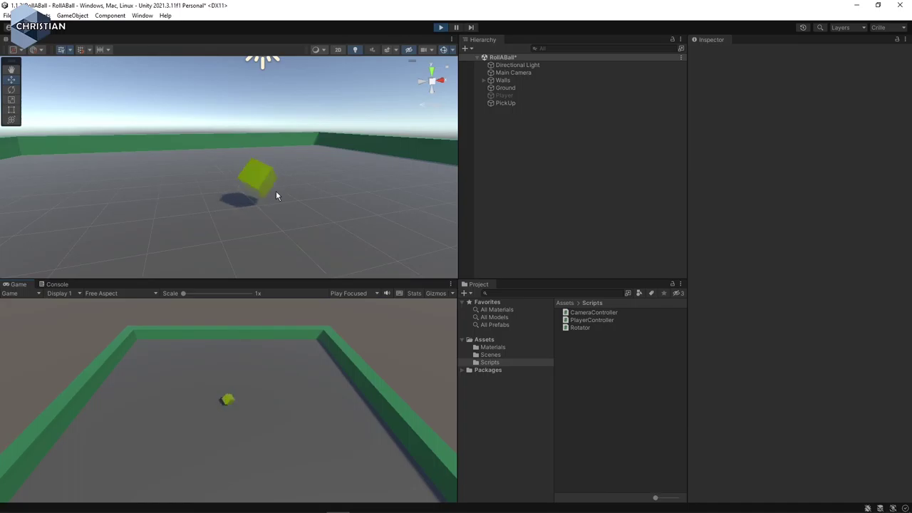
{"action": "left_click", "coordinate": [441, 28]}
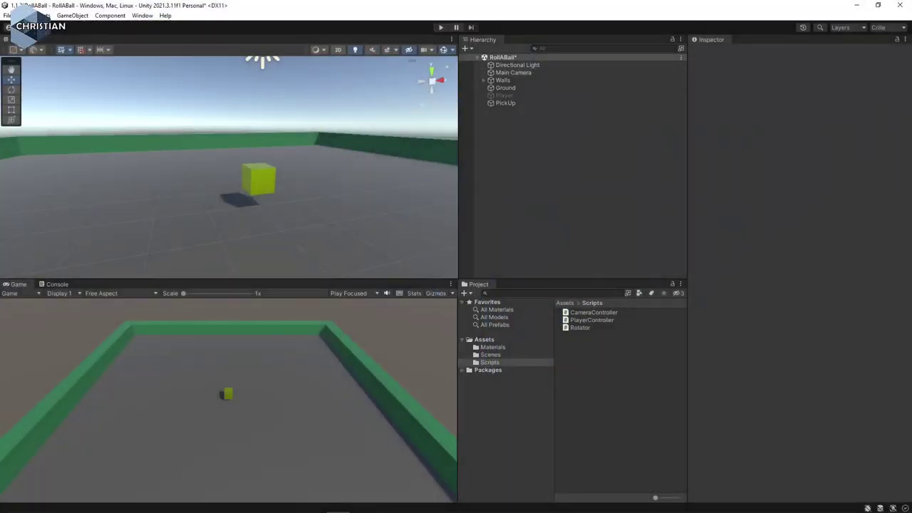
{"action": "key", "text": "alt+Tab"}
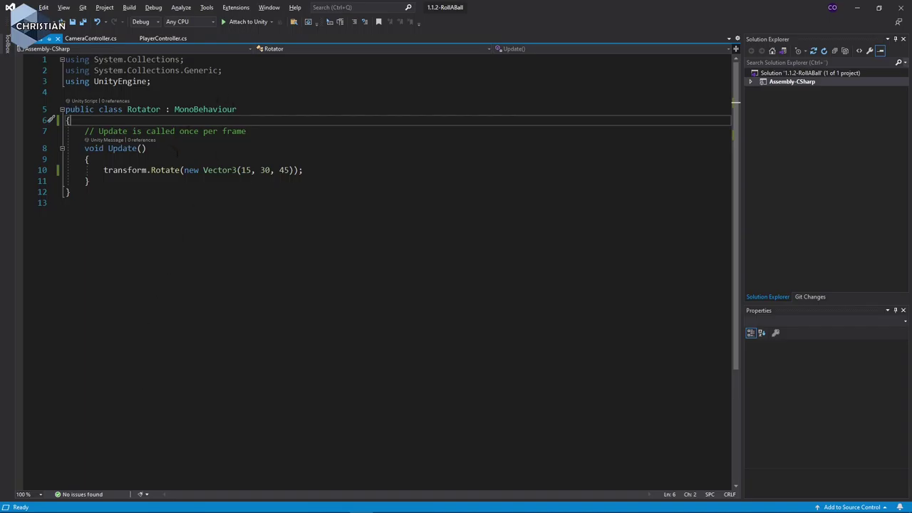
- Multiply the Vector3 inside the transform.Rotate call by Time.deltaTime
{"action": "left_click", "coordinate": [292, 169]}
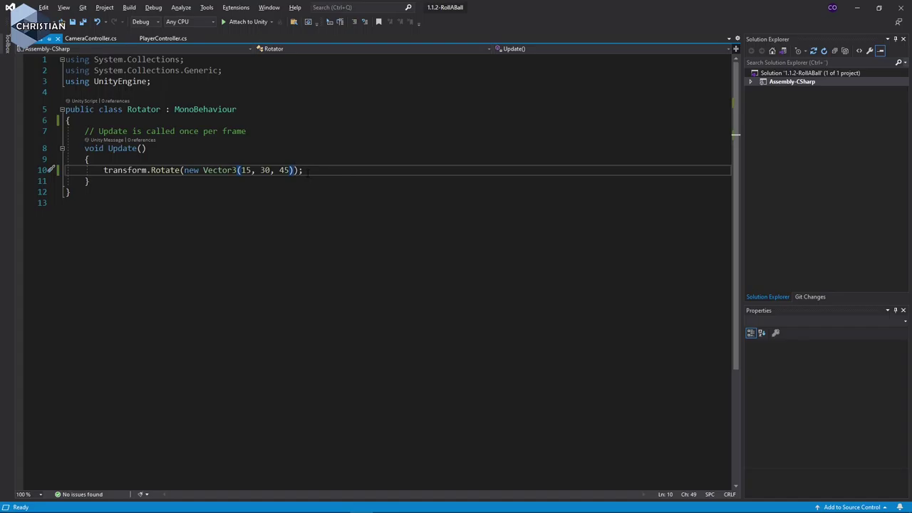
{"action": "type", "text": "* tim"}
{"action": "key", "text": "Tab"}
{"action": "type", "text": ".de"}
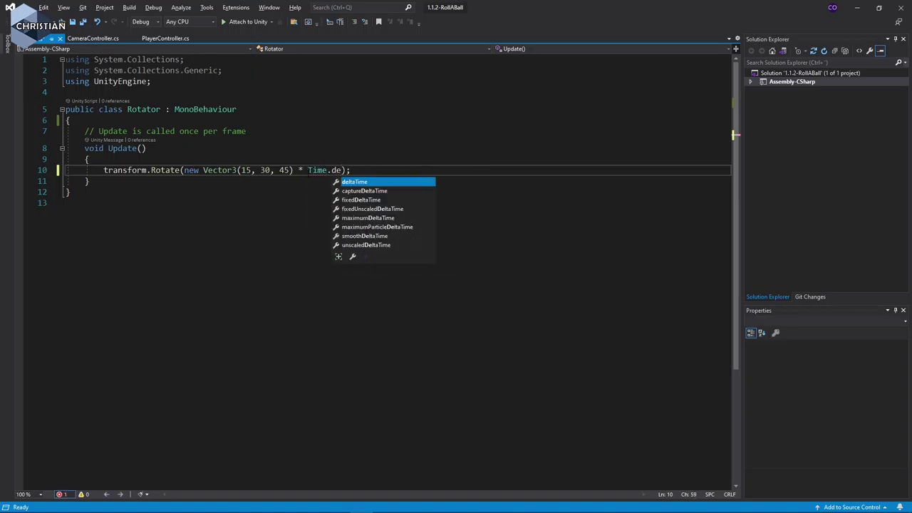
{"action": "key", "text": "Tab"}
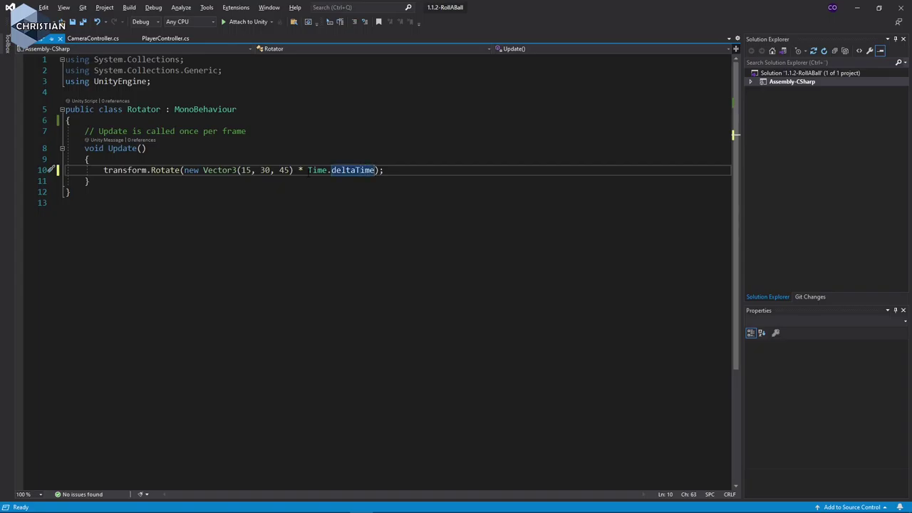
- Open the Unity documentation for Time.deltaTime, examine its constant-rotation example, and return to the Rotator script
{"action": "key", "text": "ctrl+alt+m"}
{"action": "key", "text": "ctrl+h"}
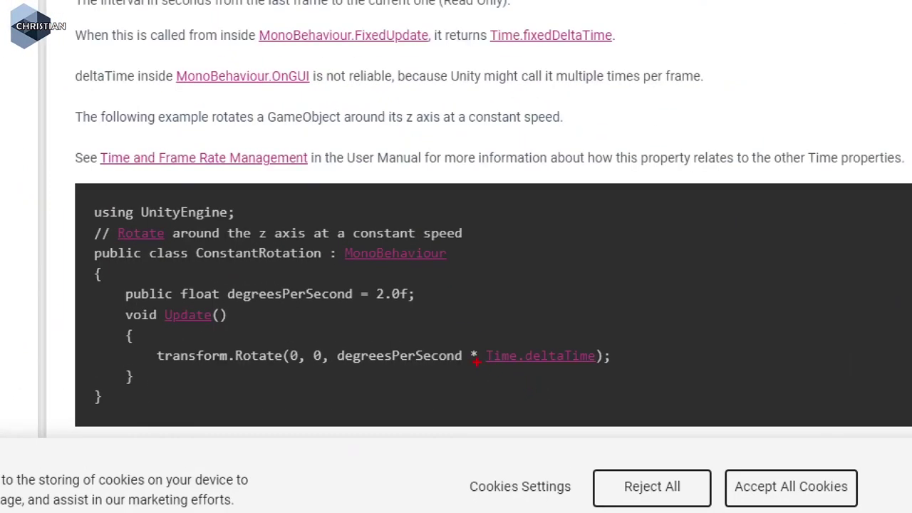
{"action": "left_click_drag", "start_coordinate": [460, 371], "coordinate": [608, 370]}
{"action": "key", "text": "Escape"}
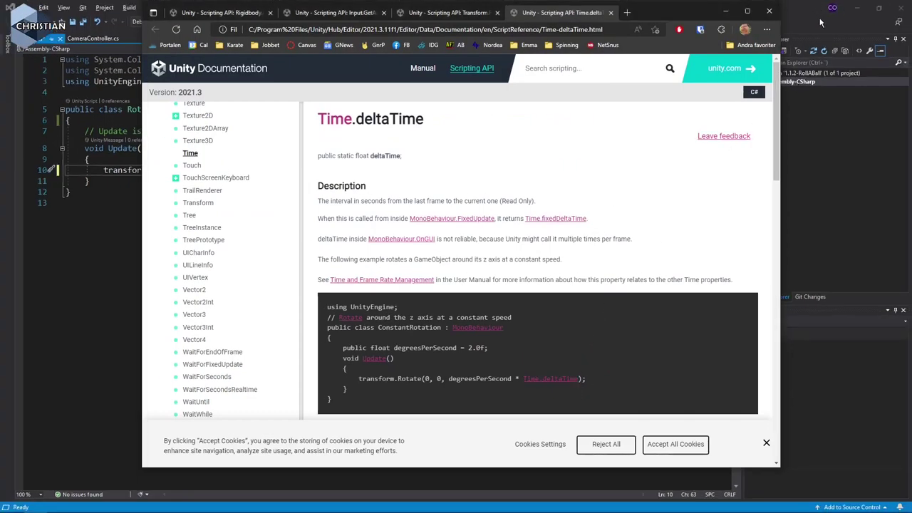
{"action": "left_click", "coordinate": [808, 22]}
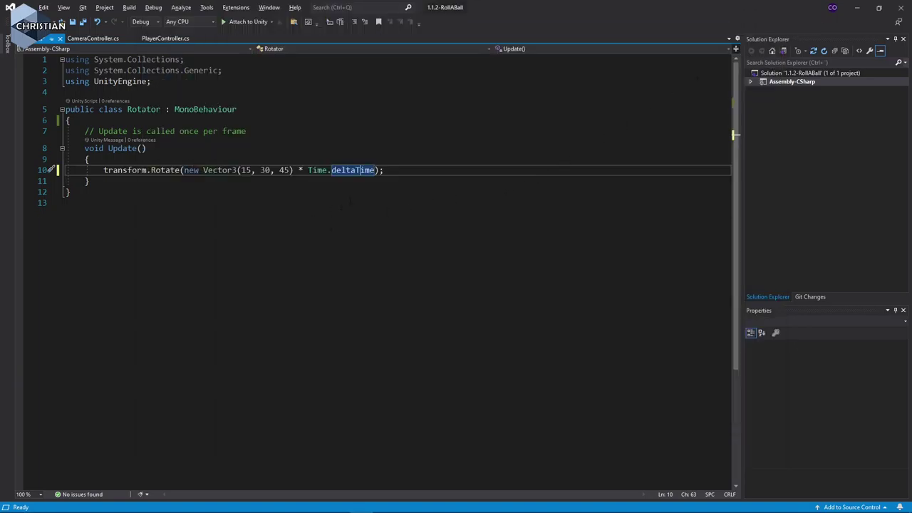
- Save the Rotator script, then play-test the cube's rotation in Unity and stop play mode
{"action": "left_click", "coordinate": [347, 193]}
{"action": "left_click", "coordinate": [347, 199]}
{"action": "key", "text": "ctrl+s"}
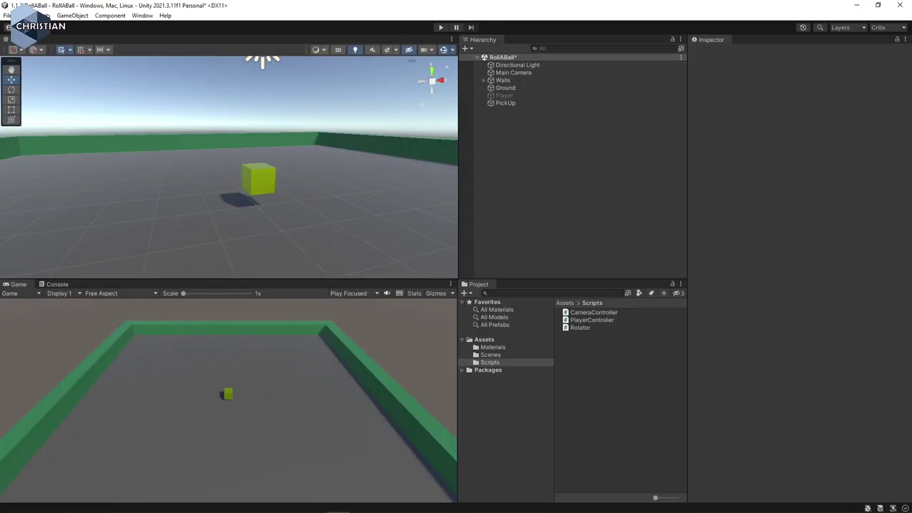
{"action": "left_click", "coordinate": [440, 27]}
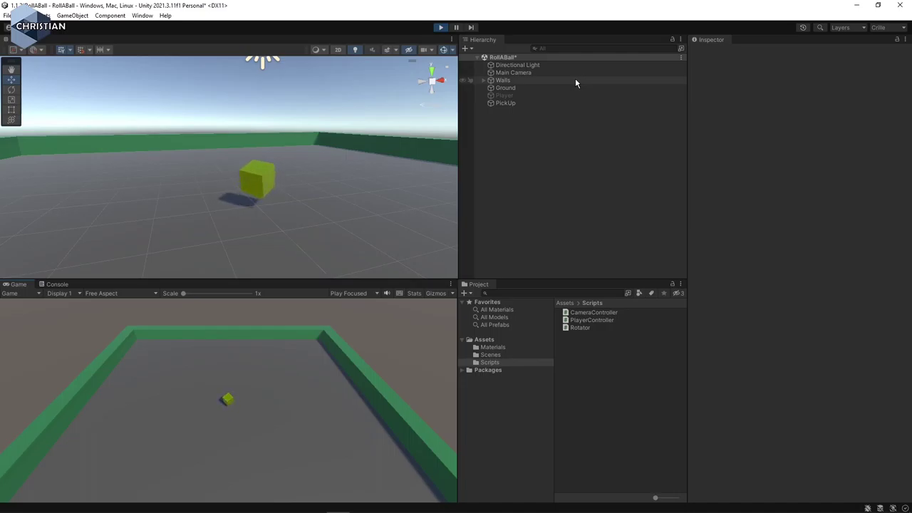
{"action": "left_click", "coordinate": [441, 28]}
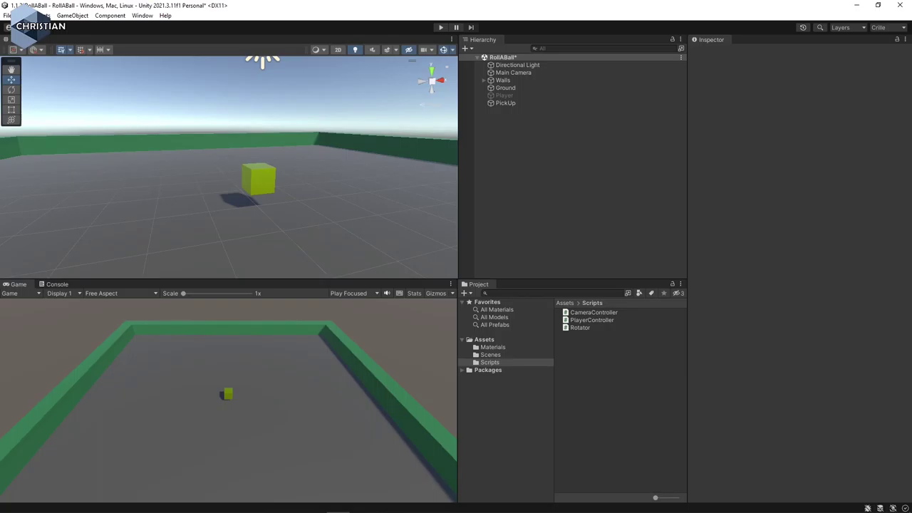
- Switch to Visual Studio and multiply the Rotate argument by a speed variable after Time.deltaTime
{"action": "key", "text": "alt+Tab"}
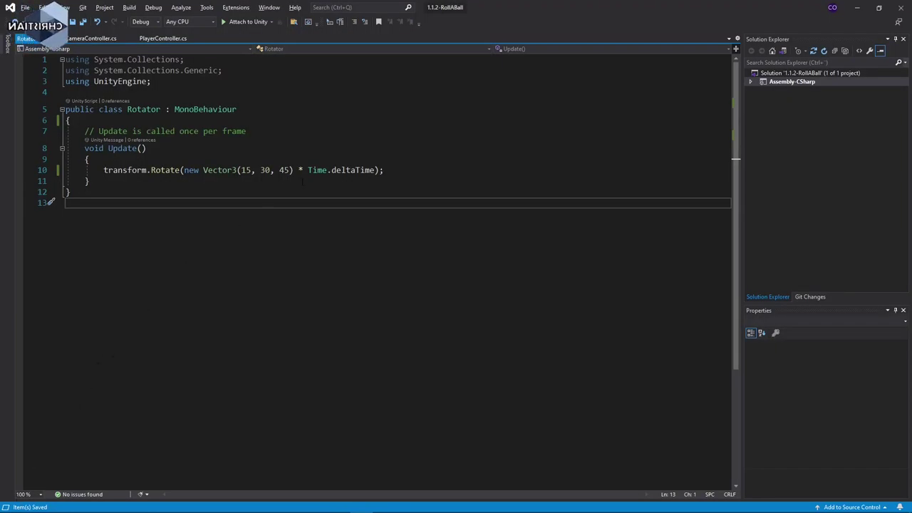
{"action": "left_click", "coordinate": [375, 169]}
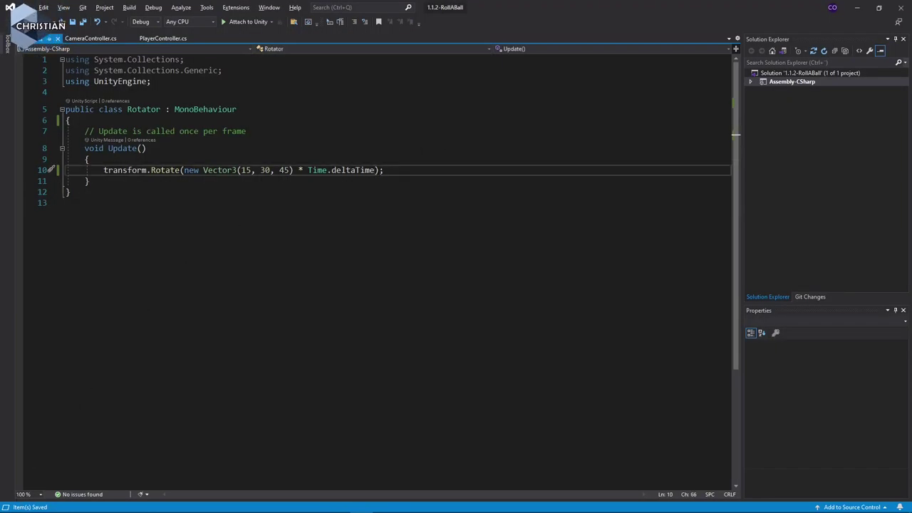
{"action": "type", "text": "* sp"}
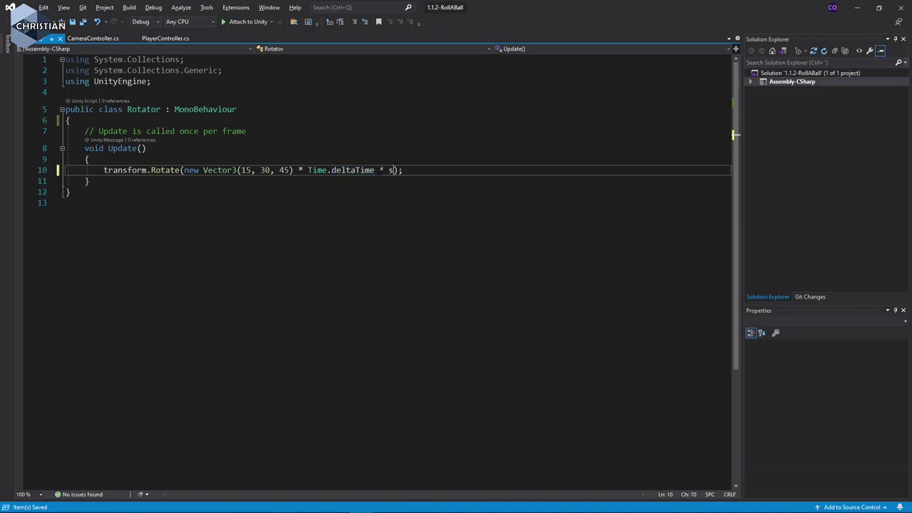
{"action": "type", "text": "eed"}
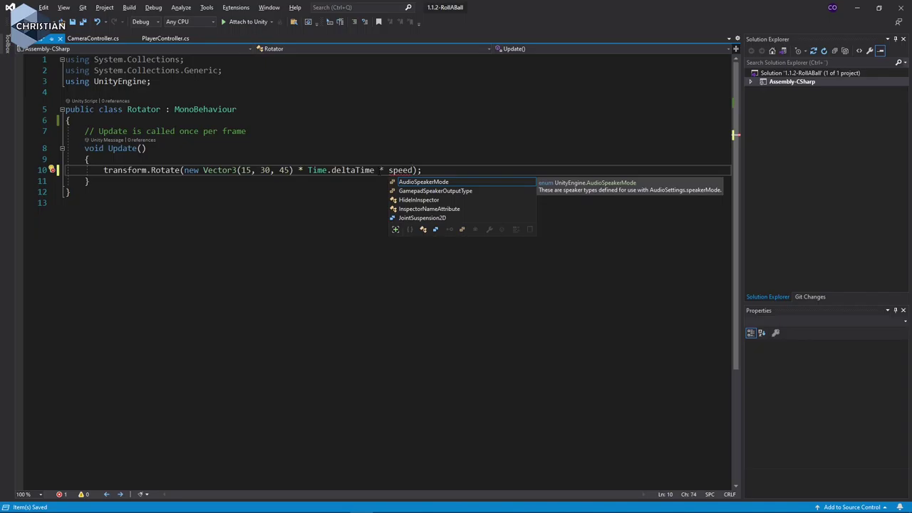
{"action": "key", "text": "Escape"}
- Declare int speed = 2; at the start of the Rotator class, followed by a blank line above Update
{"action": "key", "text": "Up"}
{"action": "key", "text": "Up"}
{"action": "key", "text": "Up"}
{"action": "key", "text": "Up"}
{"action": "key", "text": "Up"}
{"action": "key", "text": "Down"}
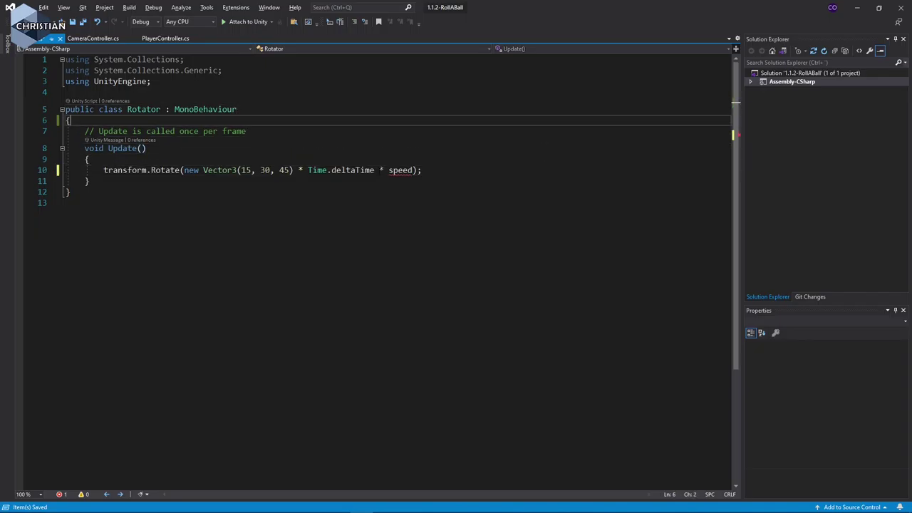
{"action": "key", "text": "Return"}
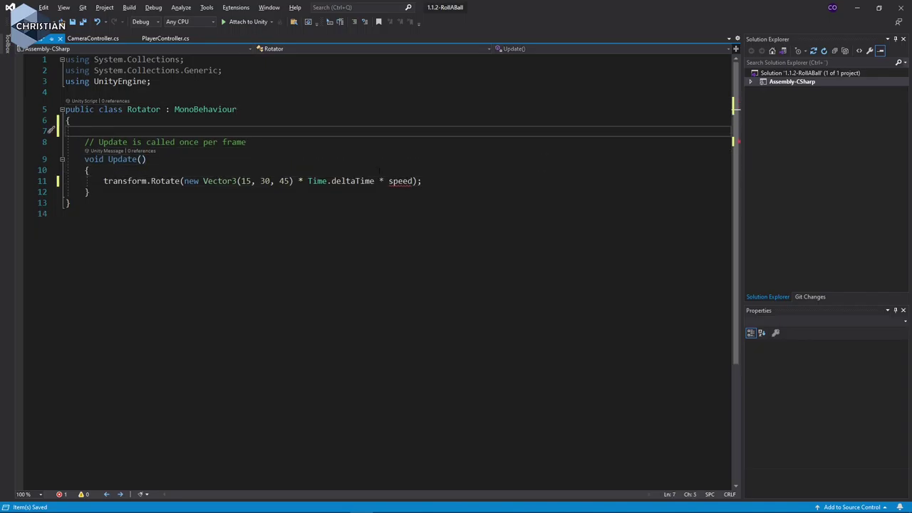
{"action": "type", "text": "in"}
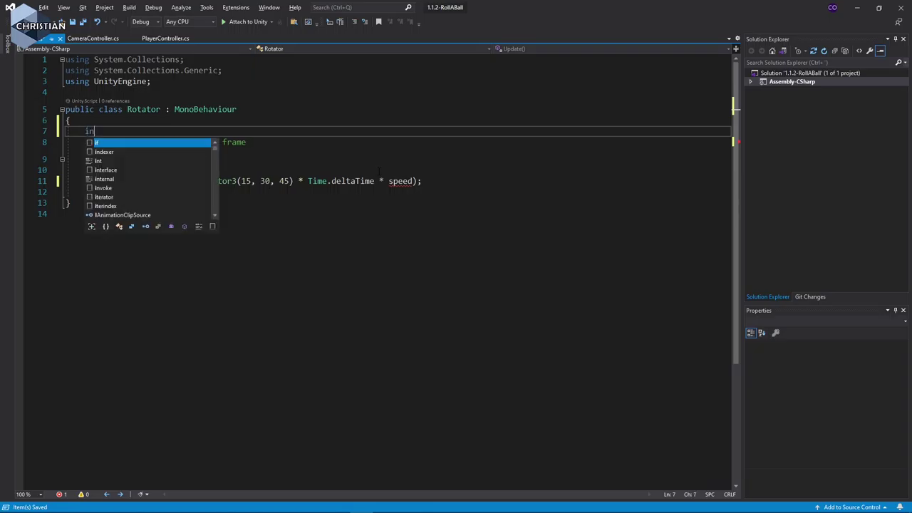
{"action": "type", "text": "t speed = "}
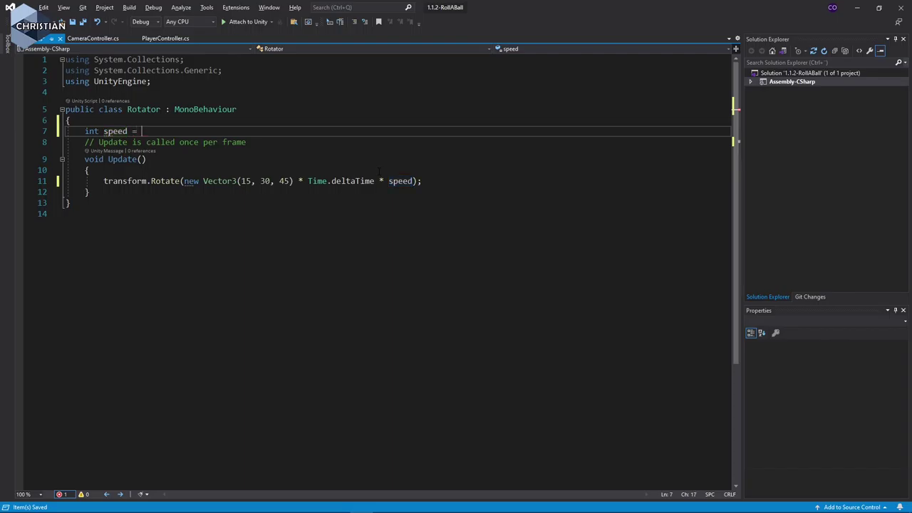
{"action": "type", "text": "20;"}
{"action": "key", "text": "BackSpace"}
{"action": "key", "text": "BackSpace"}
{"action": "type", "text": "0"}
{"action": "key", "text": "BackSpace"}
{"action": "type", "text": ";"}
{"action": "key", "text": "Return"}
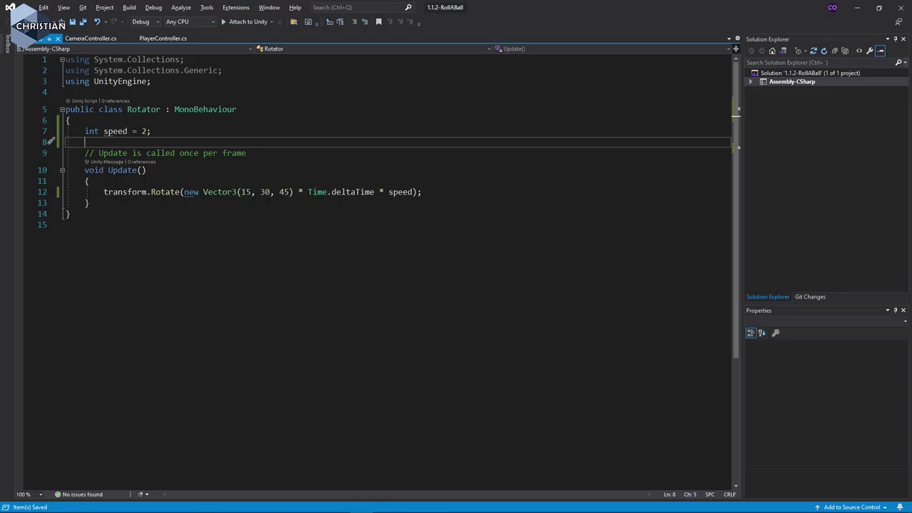
- Switch to Unity, play-test the PickUp cube's rotation with the speed variable, and stop play mode
{"action": "key", "text": "alt+Tab"}
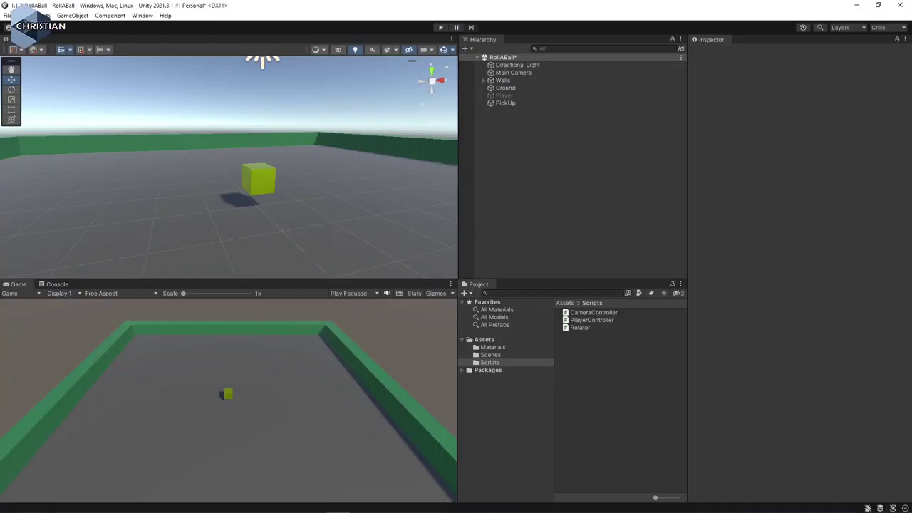
{"action": "left_click", "coordinate": [441, 27]}
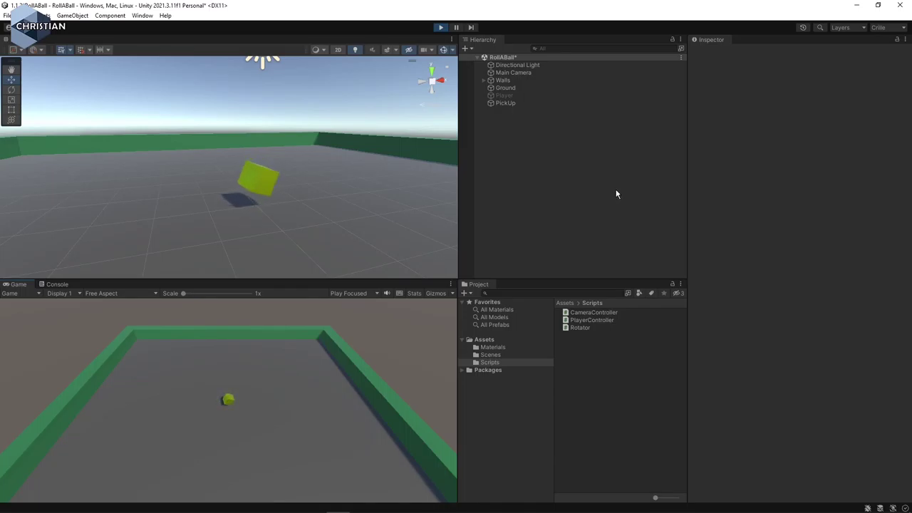
{"action": "left_click", "coordinate": [441, 28]}
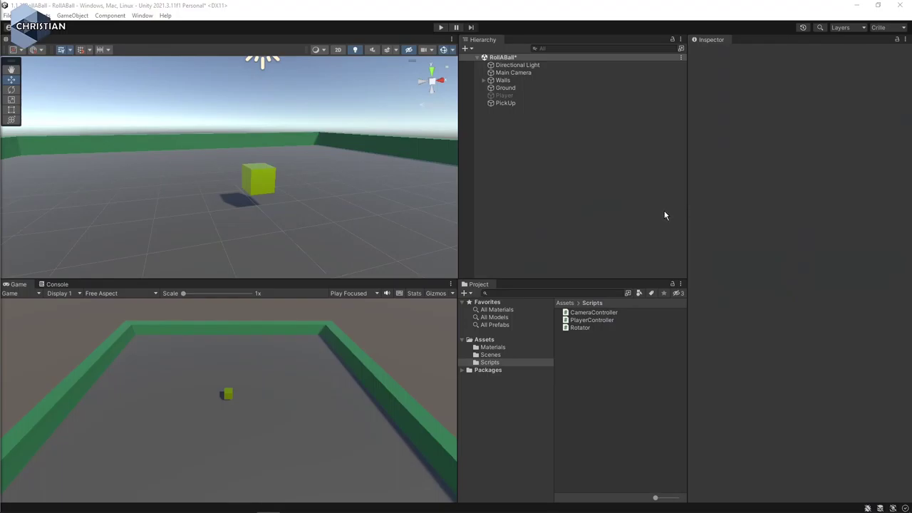
- Create a new folder named Prefabs in the project's Assets folder
{"action": "left_click", "coordinate": [521, 104]}
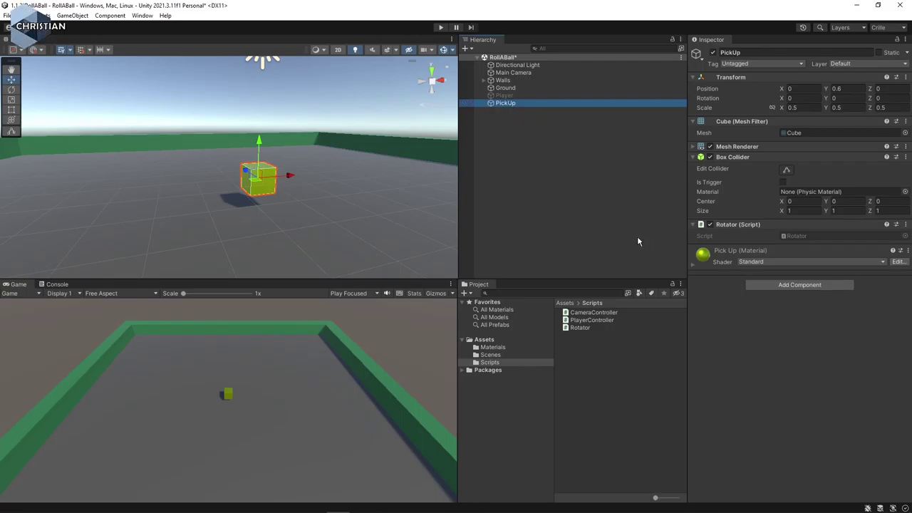
{"action": "left_click", "coordinate": [485, 340]}
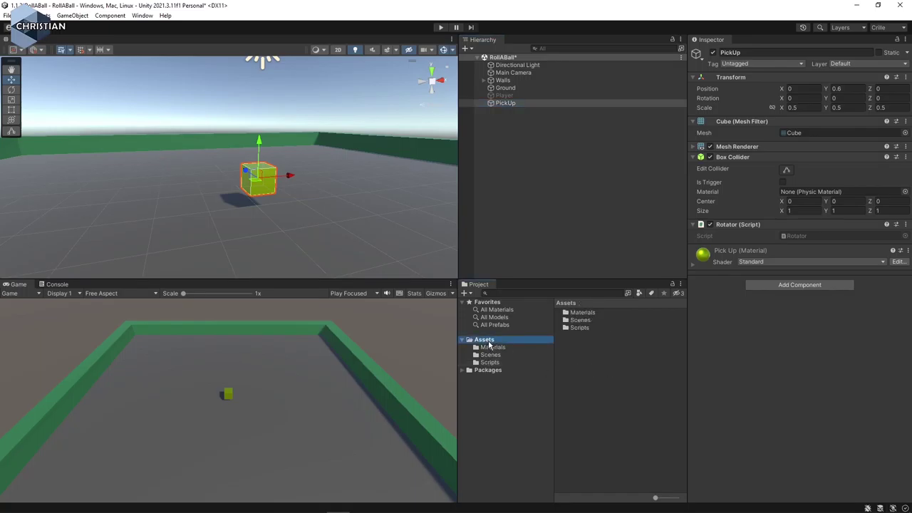
{"action": "right_click", "coordinate": [610, 362]}
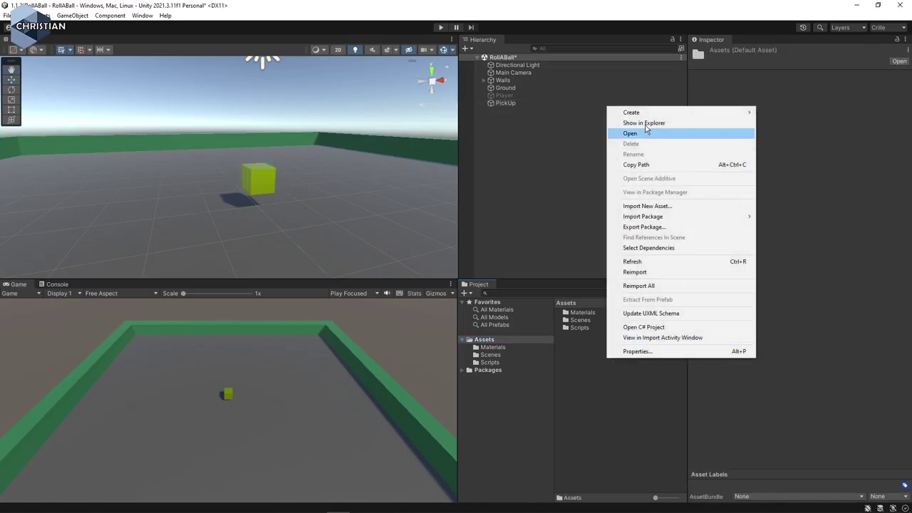
{"action": "mouse_move", "coordinate": [645, 113]}
{"action": "left_click", "coordinate": [779, 114]}
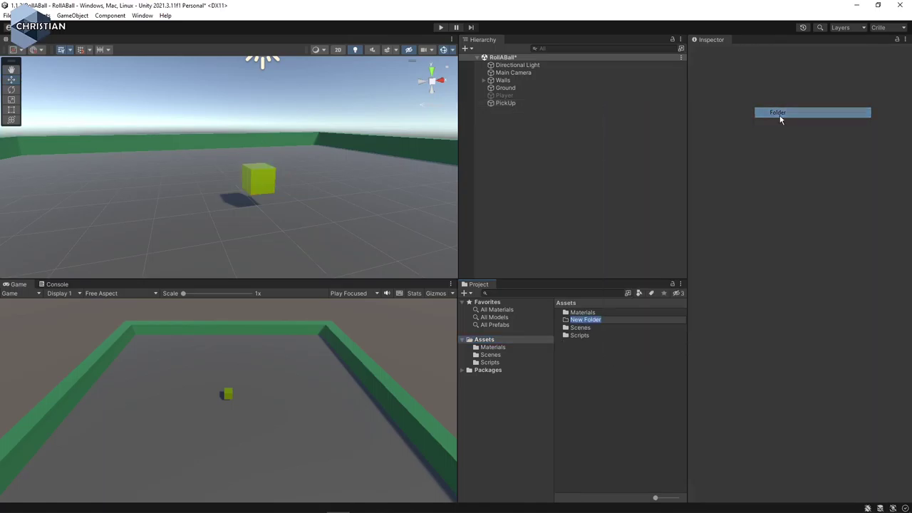
{"action": "type", "text": "Prefa"}
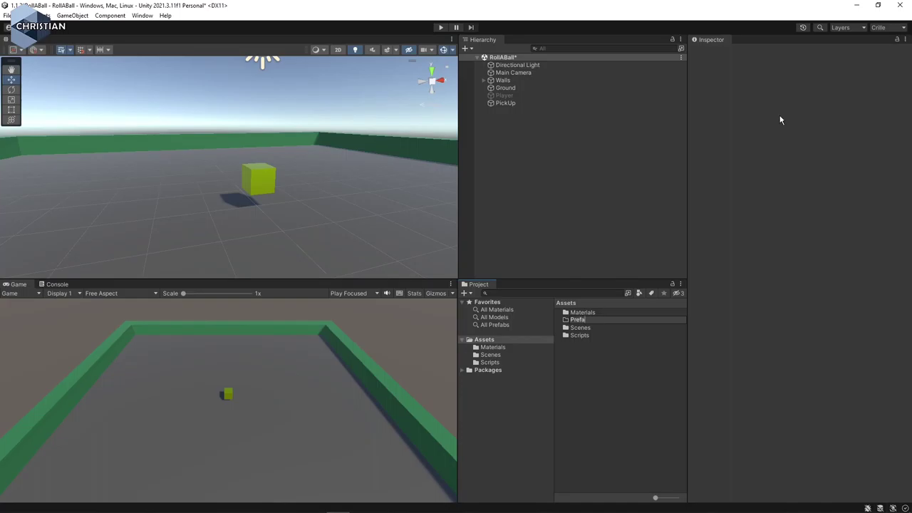
{"action": "type", "text": "bs"}
{"action": "key", "text": "Return"}
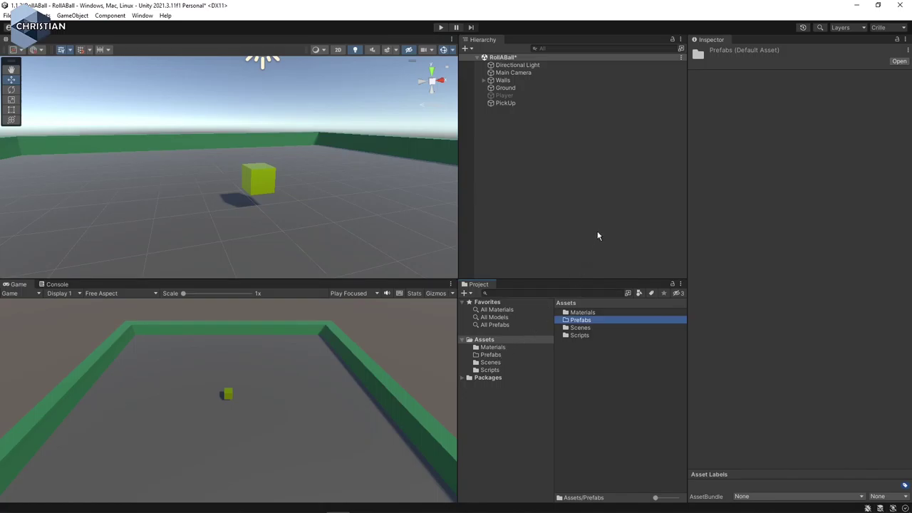
- Make the PickUp object a prefab in the Prefabs folder and inspect the prefab's components
{"action": "left_click", "coordinate": [504, 104]}
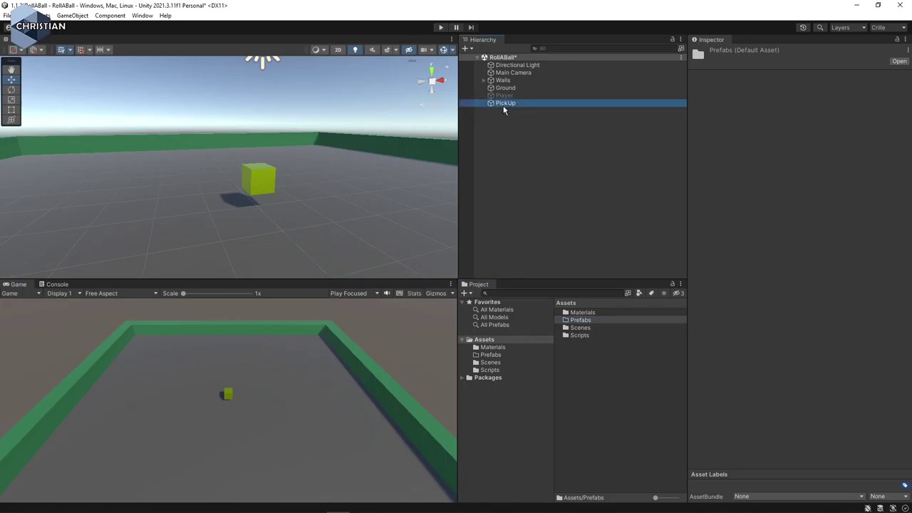
{"action": "left_click_drag", "start_coordinate": [504, 109], "coordinate": [496, 359]}
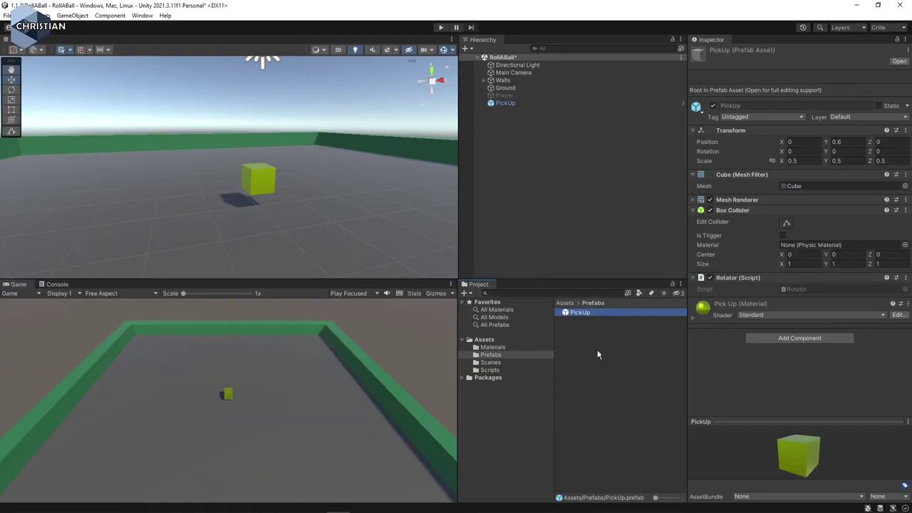
{"action": "left_click", "coordinate": [592, 331]}
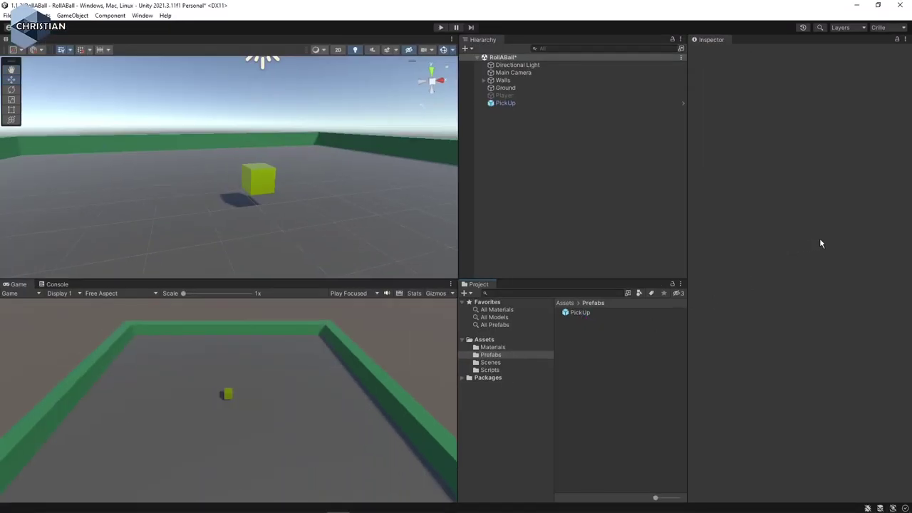
{"action": "left_click", "coordinate": [593, 313]}
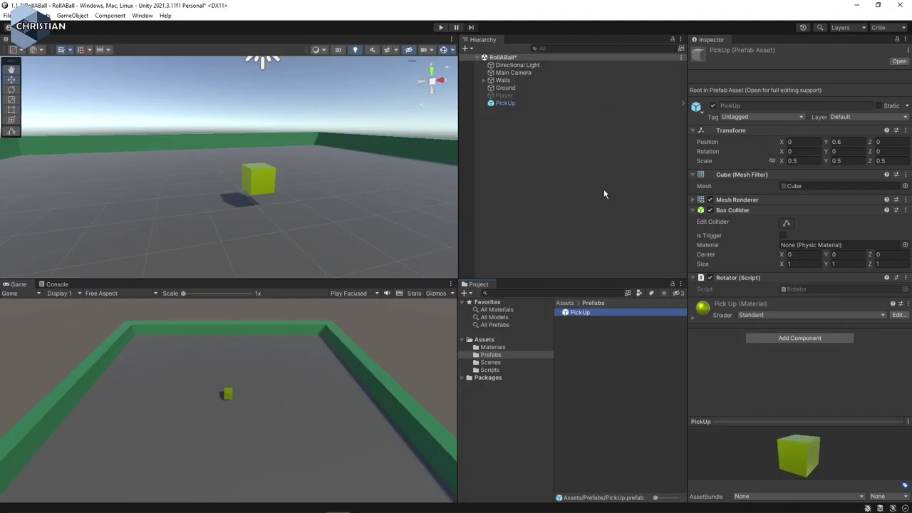
{"action": "left_click", "coordinate": [603, 194]}
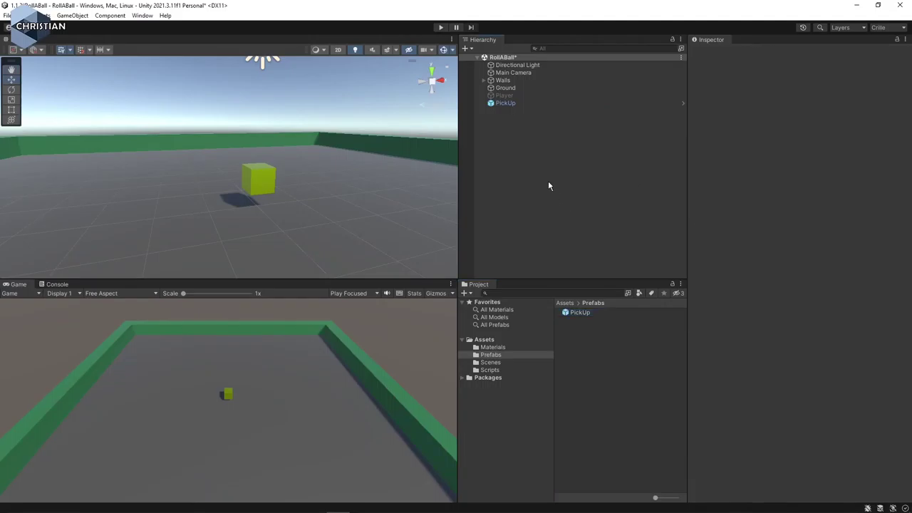
- Duplicate the PickUp object nine times in the scene hierarchy
{"action": "left_click", "coordinate": [516, 104]}
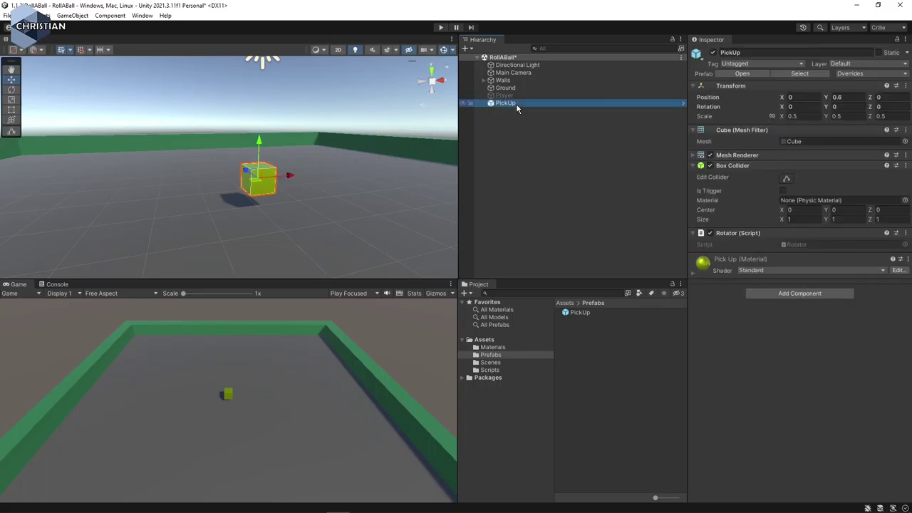
{"action": "key", "text": "ctrl+d"}
{"action": "key", "text": "ctrl+d"}
{"action": "key", "text": "ctrl+d"}
{"action": "key", "text": "ctrl+d"}
{"action": "key", "text": "ctrl+d"}
{"action": "key", "text": "ctrl+d"}
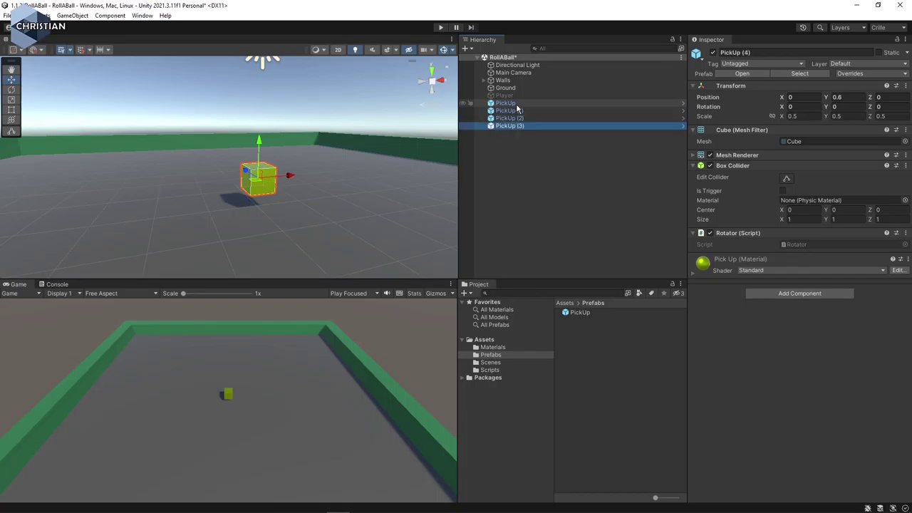
{"action": "key", "text": "ctrl+d"}
{"action": "key", "text": "ctrl+d"}
{"action": "key", "text": "ctrl+d"}
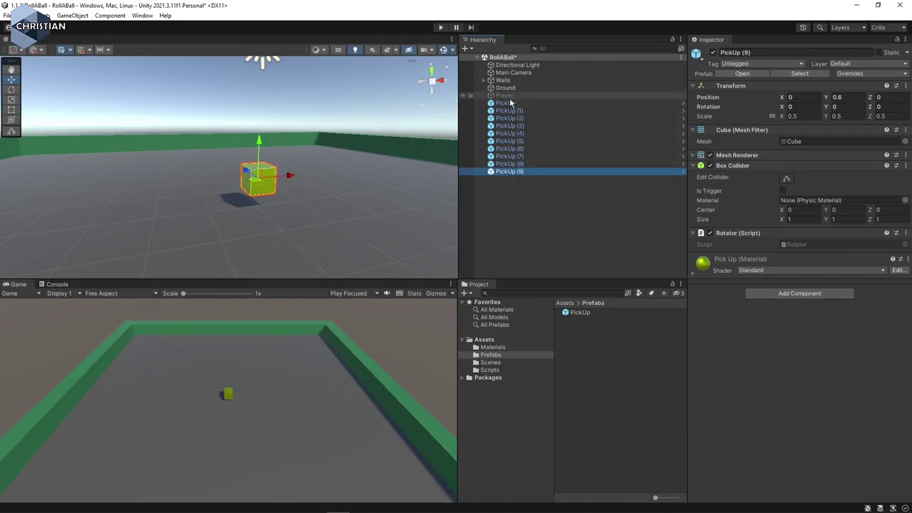
- Create an empty object named PickUps at the scene root and reset its transform
{"action": "left_click", "coordinate": [501, 218]}
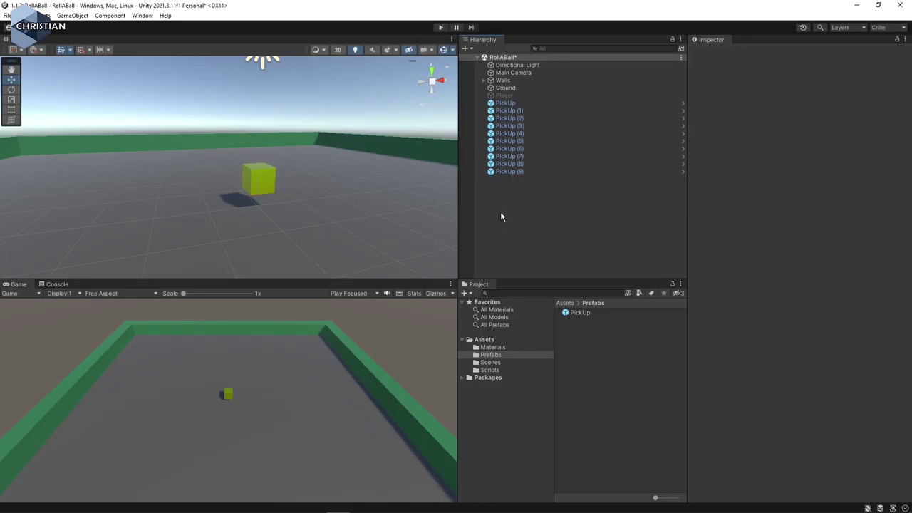
{"action": "right_click", "coordinate": [501, 217]}
{"action": "left_click", "coordinate": [545, 326]}
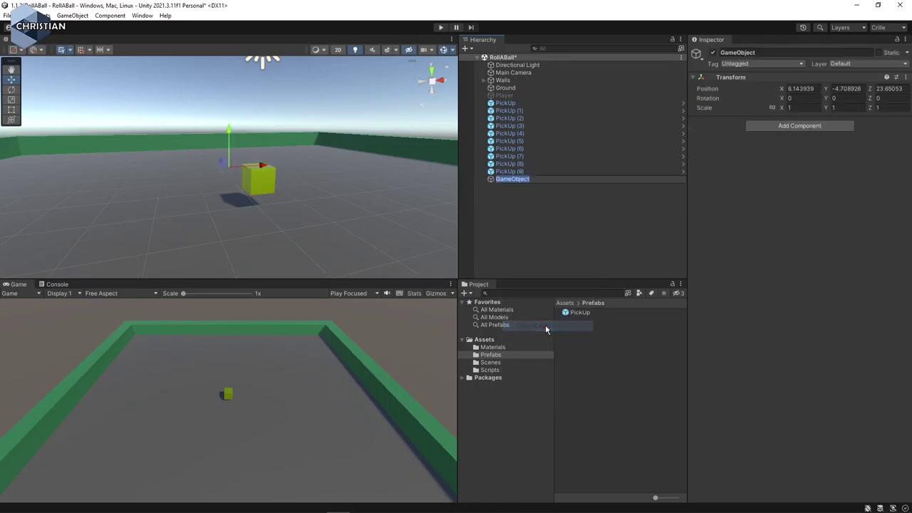
{"action": "type", "text": "P"}
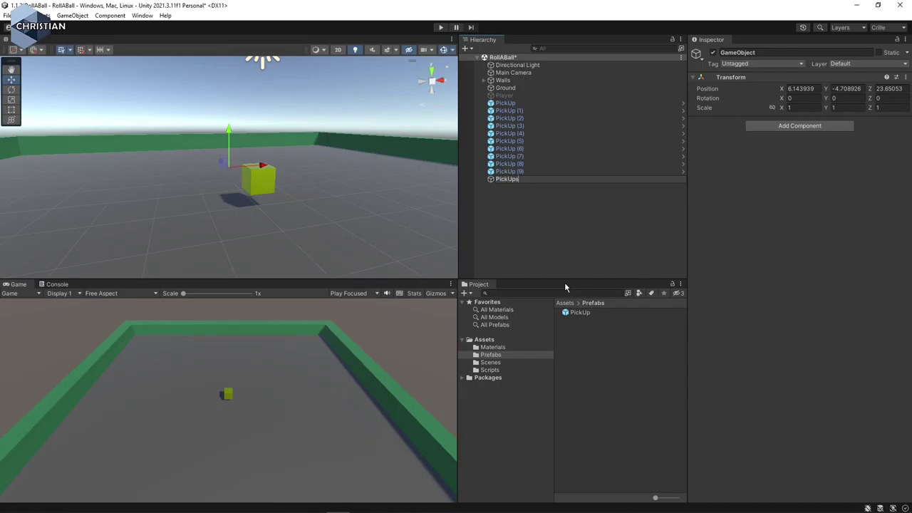
{"action": "type", "text": "ickUps"}
{"action": "key", "text": "Return"}
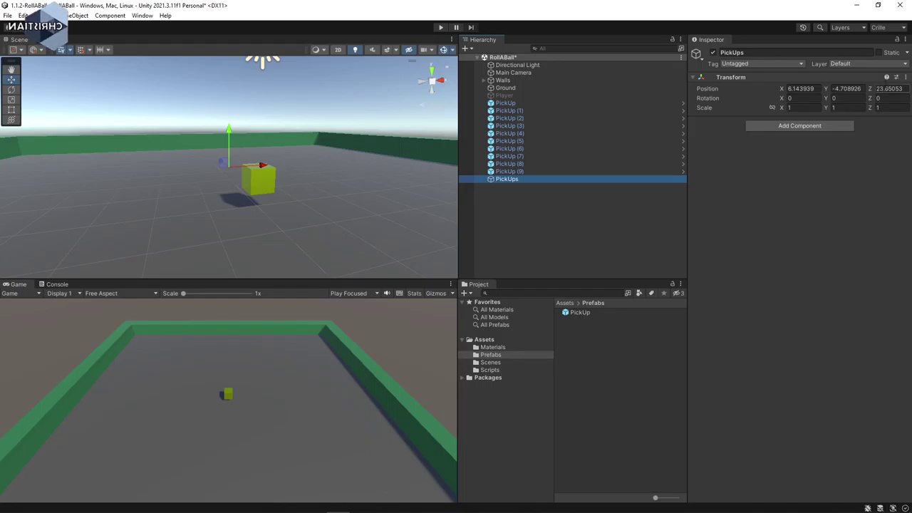
{"action": "left_click", "coordinate": [905, 77]}
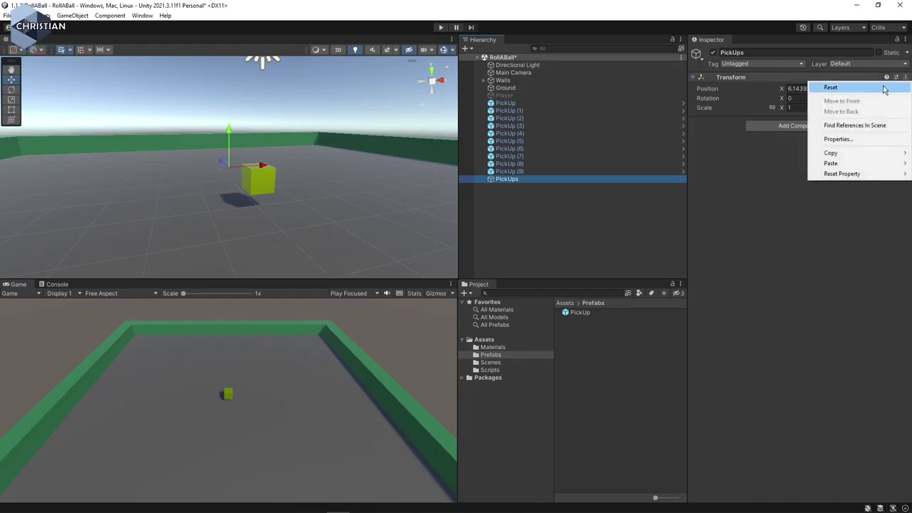
{"action": "left_click", "coordinate": [883, 88]}
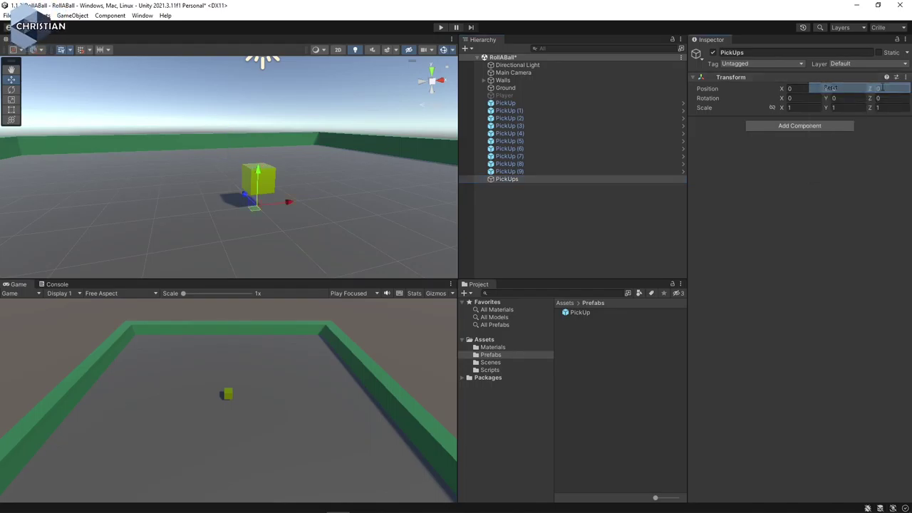
- Make PickUp through PickUp (9) children of the PickUps object and expand the group
{"action": "left_click", "coordinate": [524, 104]}
{"action": "left_click", "coordinate": [523, 171], "text": "shift"}
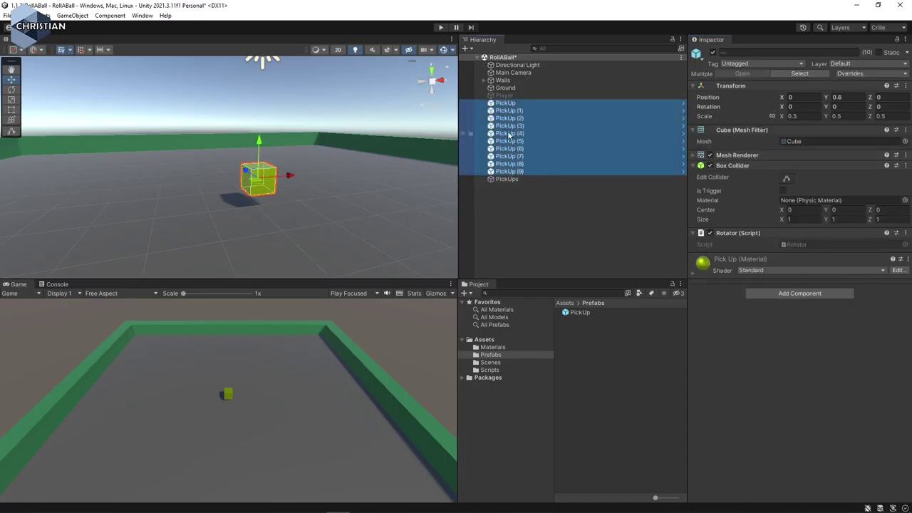
{"action": "left_click_drag", "start_coordinate": [505, 109], "coordinate": [517, 179]}
{"action": "left_click", "coordinate": [509, 104]}
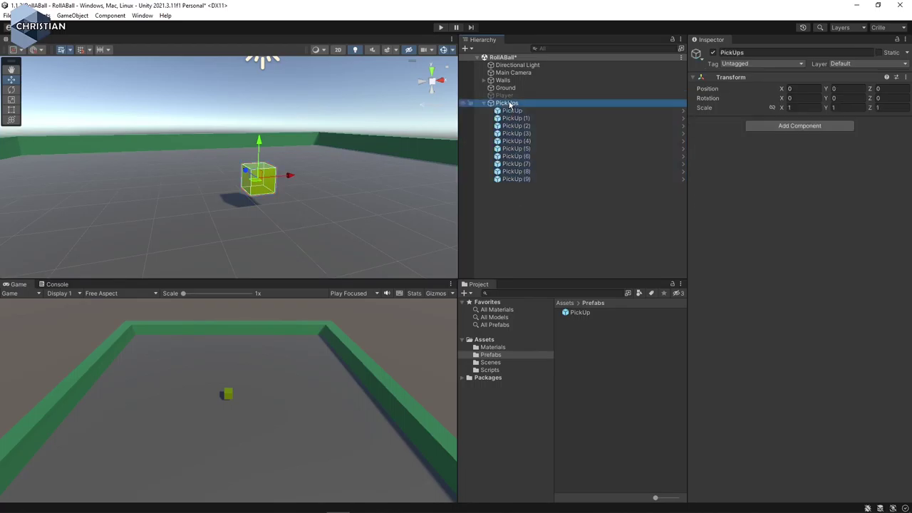
{"action": "left_click", "coordinate": [485, 103]}
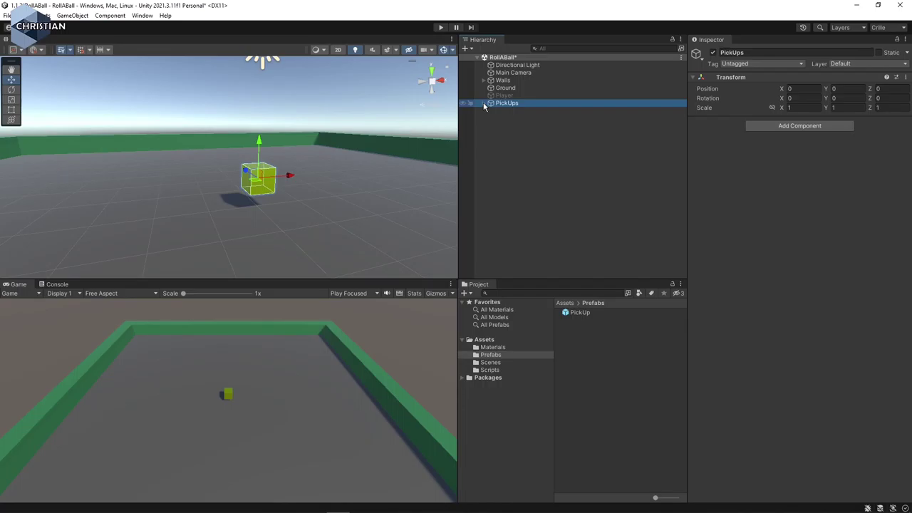
{"action": "left_click", "coordinate": [484, 104]}
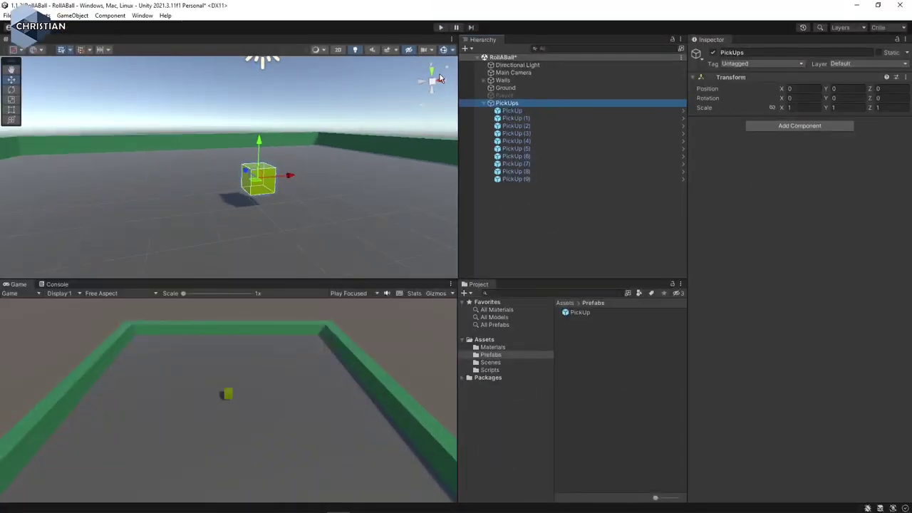
- View the scene from the top and move the first PickUp cube to about X -0.08, Z 7.77 on the ground
{"action": "left_click", "coordinate": [433, 74]}
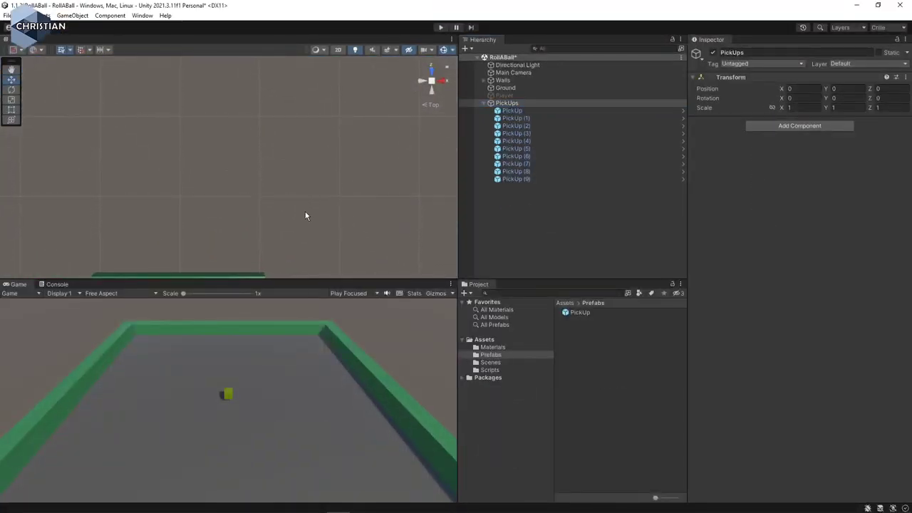
{"action": "middle_click_drag", "start_coordinate": [304, 213], "coordinate": [343, 159]}
{"action": "key", "text": "w"}
{"action": "key", "text": "f"}
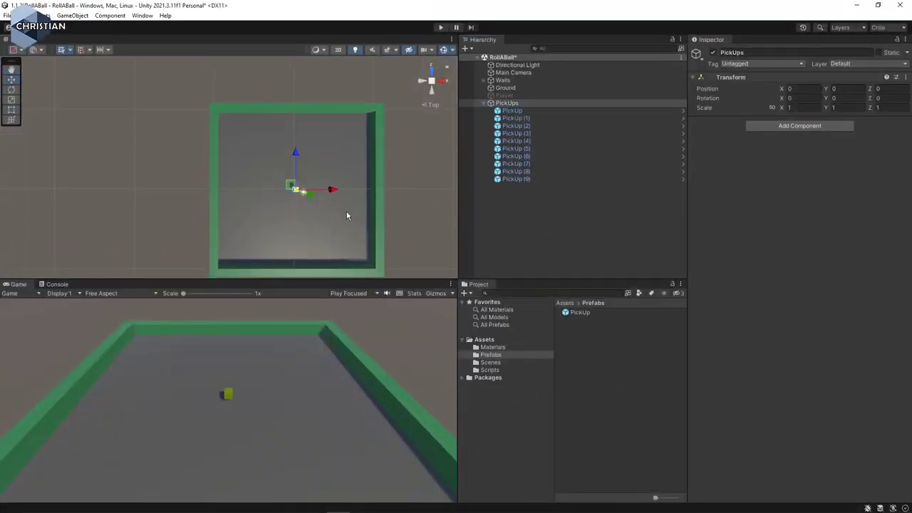
{"action": "scroll", "coordinate": [346, 210], "scroll_direction": "down", "scroll_amount": 2}
{"action": "middle_click_drag", "start_coordinate": [321, 242], "coordinate": [317, 215]}
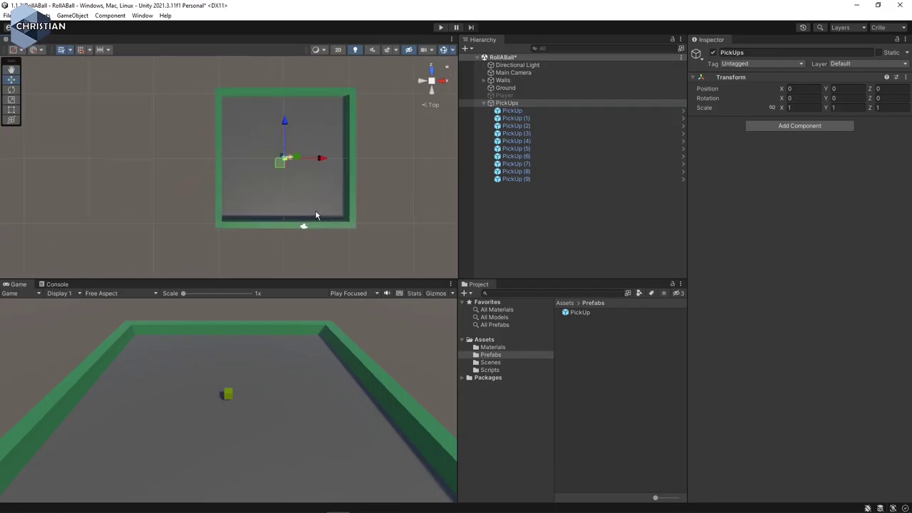
{"action": "scroll", "coordinate": [321, 211], "scroll_direction": "up", "scroll_amount": 4}
{"action": "middle_click_drag", "start_coordinate": [375, 224], "coordinate": [400, 192]}
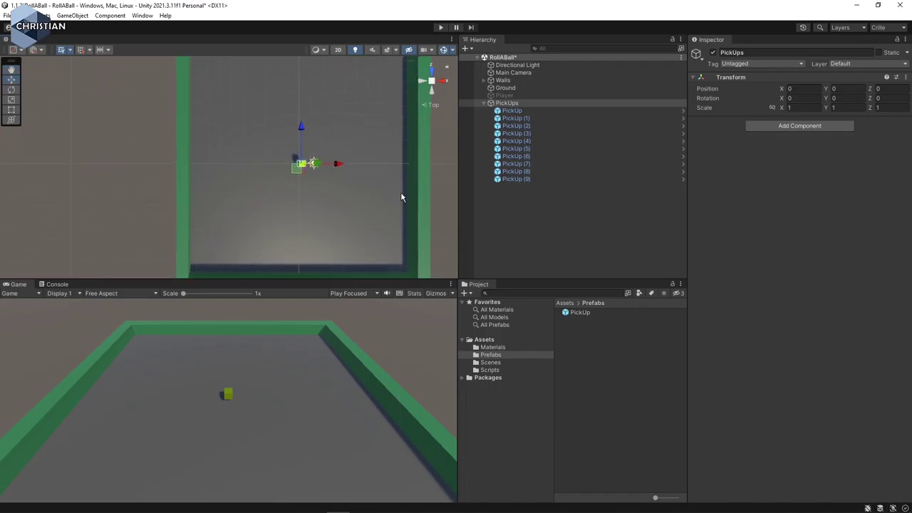
{"action": "left_click", "coordinate": [513, 111]}
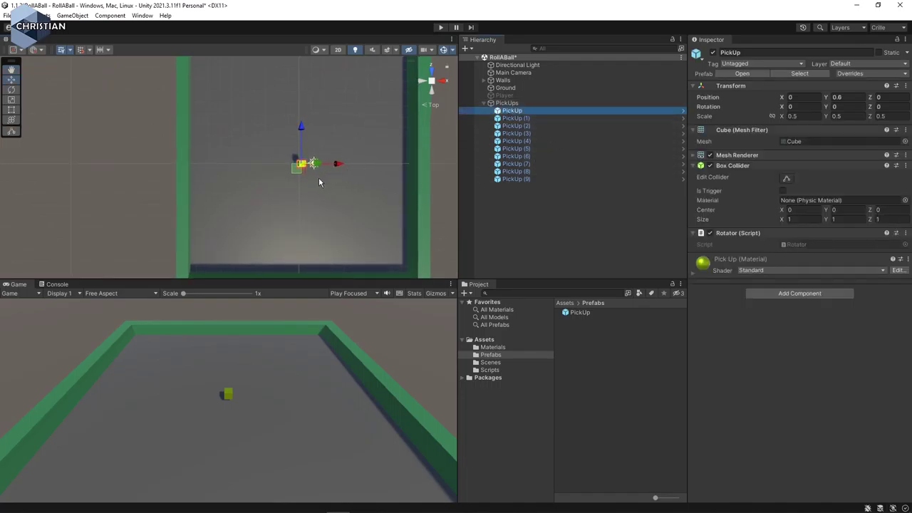
{"action": "left_click_drag", "start_coordinate": [298, 170], "coordinate": [299, 75]}
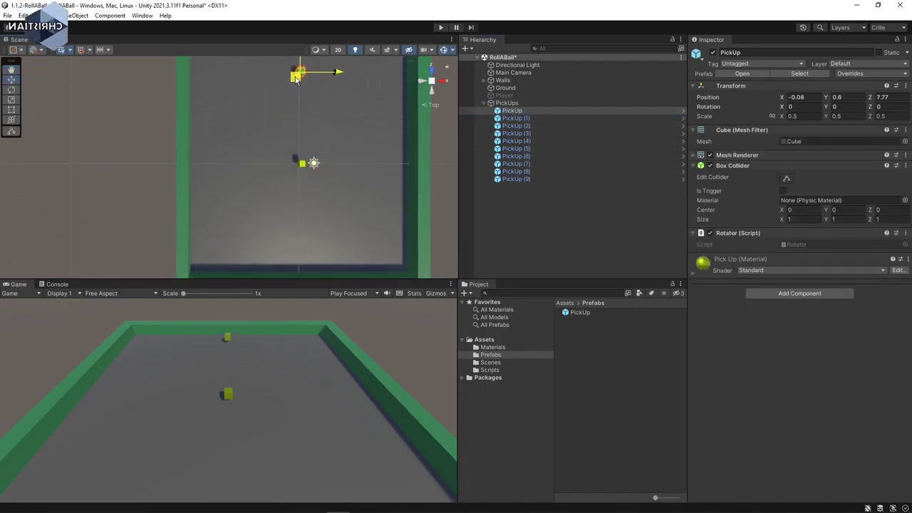
- Place PickUp (1) in the ground's far left area and PickUp (2) at about X -6.52, Z 2.94
{"action": "left_click", "coordinate": [513, 119]}
{"action": "left_click_drag", "start_coordinate": [297, 166], "coordinate": [248, 101]}
{"action": "left_click", "coordinate": [520, 118]}
{"action": "left_click", "coordinate": [529, 126]}
{"action": "left_click_drag", "start_coordinate": [295, 176], "coordinate": [221, 137]}
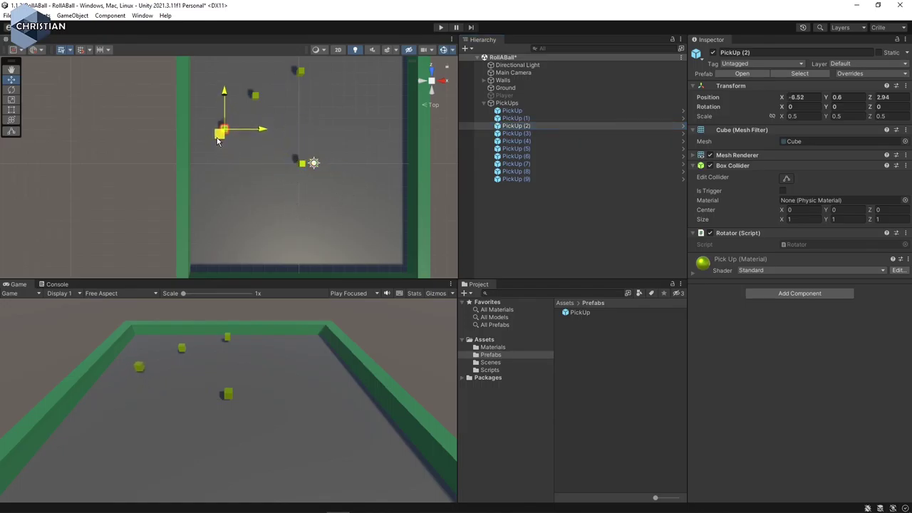
- Place PickUp (3) in the ground's near left area and PickUp (4) at about X -2.58, Z -5.11
{"action": "left_click", "coordinate": [534, 133]}
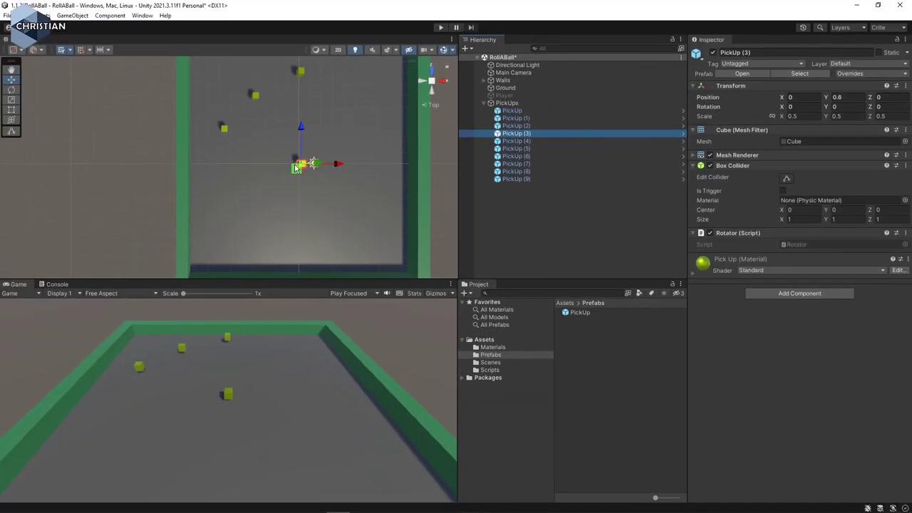
{"action": "left_click_drag", "start_coordinate": [267, 168], "coordinate": [112, 221]}
{"action": "left_click_drag", "start_coordinate": [221, 190], "coordinate": [224, 191]}
{"action": "left_click", "coordinate": [518, 141]}
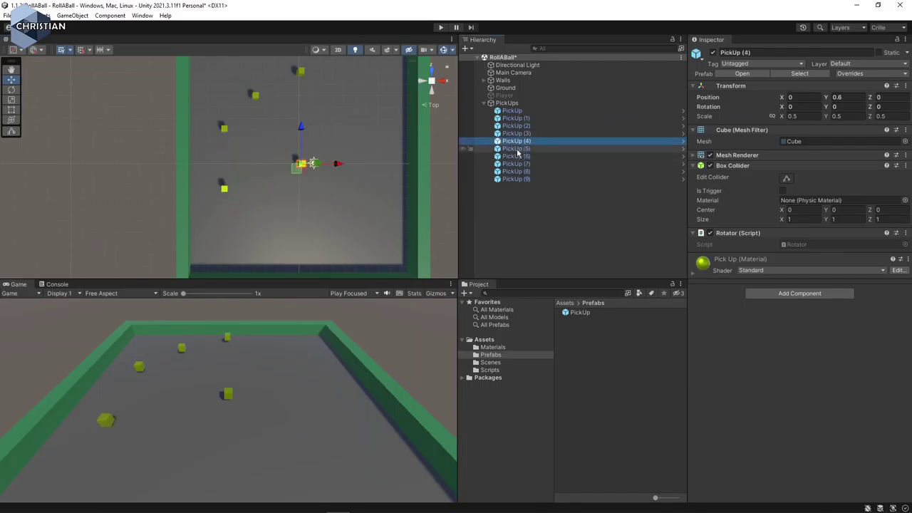
{"action": "left_click_drag", "start_coordinate": [302, 164], "coordinate": [263, 233]}
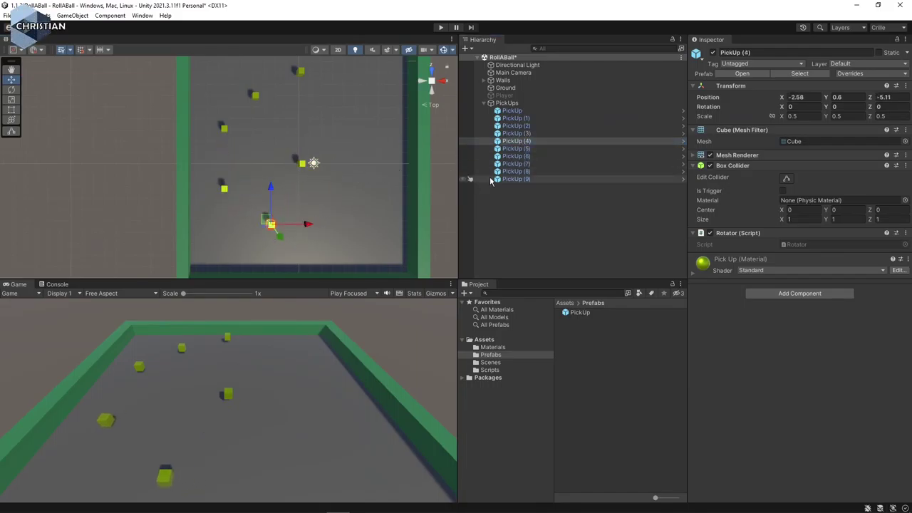
- Continue the ring with PickUp (5) at the near edge, PickUp (6) on the right side and PickUp (7) at about X 6.24, Z 2.66
{"action": "left_click", "coordinate": [516, 149]}
{"action": "left_click_drag", "start_coordinate": [298, 167], "coordinate": [320, 238]}
{"action": "left_click", "coordinate": [516, 156]}
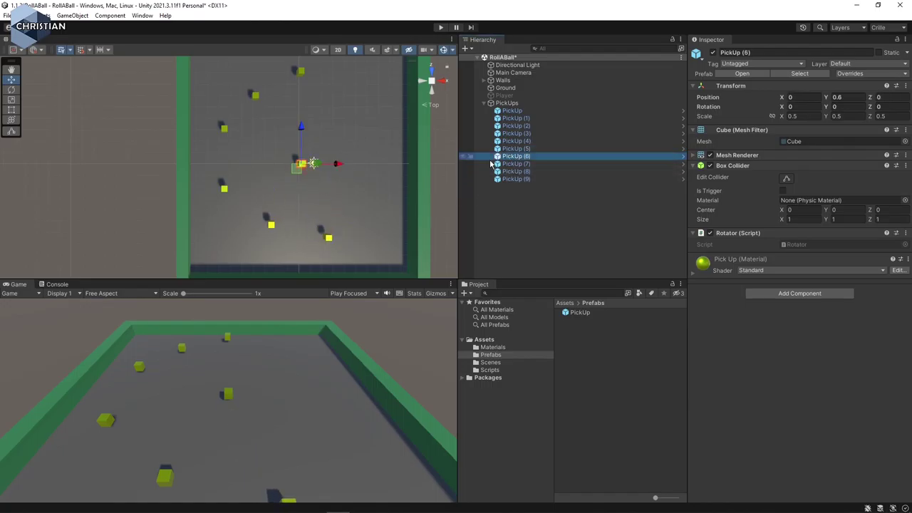
{"action": "left_click_drag", "start_coordinate": [300, 165], "coordinate": [357, 178]}
{"action": "left_click", "coordinate": [516, 164]}
{"action": "left_click_drag", "start_coordinate": [292, 174], "coordinate": [365, 143]}
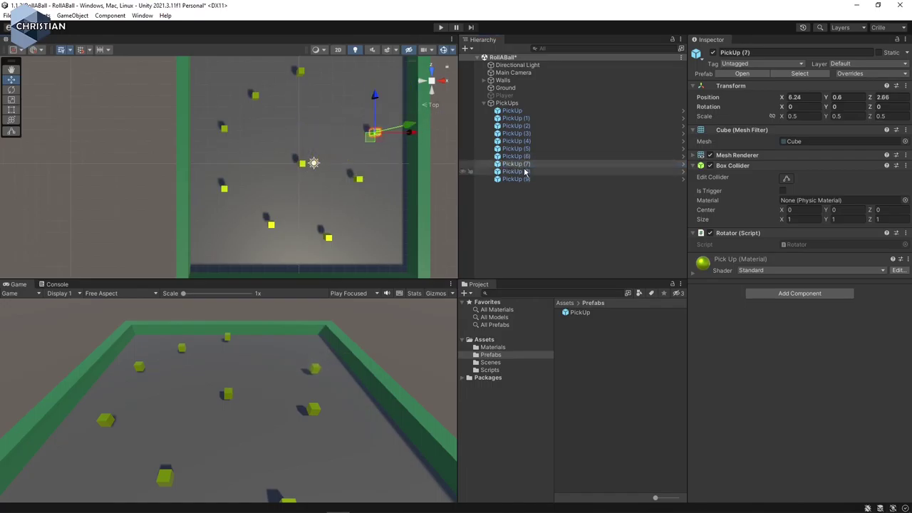
- Close the ring with PickUp (8) in the ground's far right area and PickUp (9) at about X 2.82, Z 7.37
{"action": "left_click", "coordinate": [516, 171]}
{"action": "left_click_drag", "start_coordinate": [300, 166], "coordinate": [367, 102]}
{"action": "left_click", "coordinate": [516, 179]}
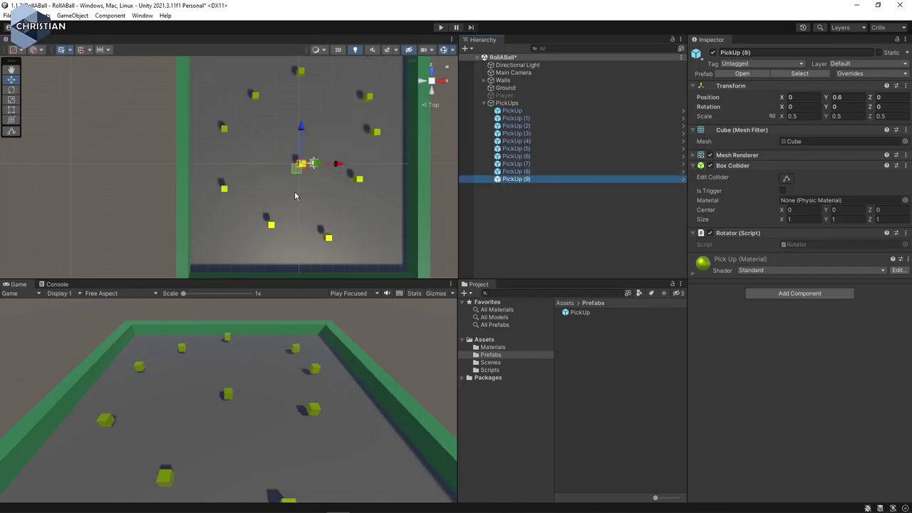
{"action": "left_click_drag", "start_coordinate": [299, 165], "coordinate": [329, 79]}
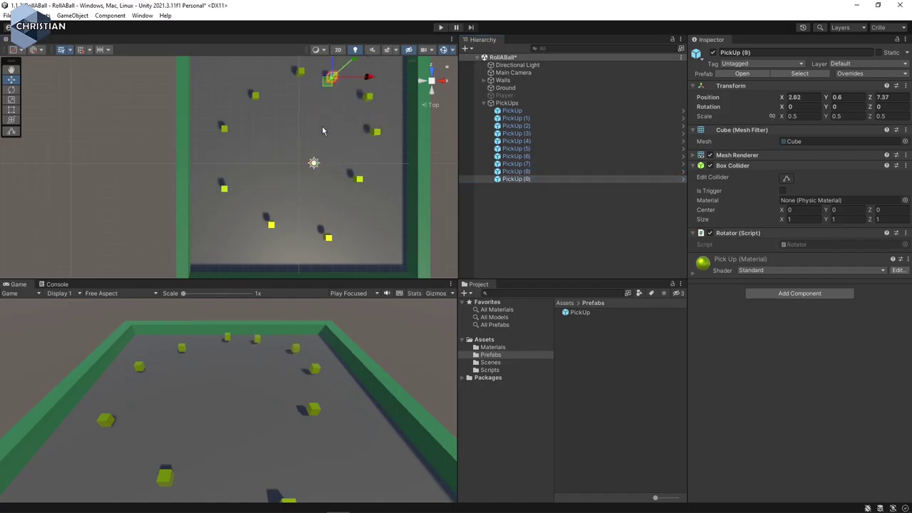
{"action": "left_click", "coordinate": [447, 236]}
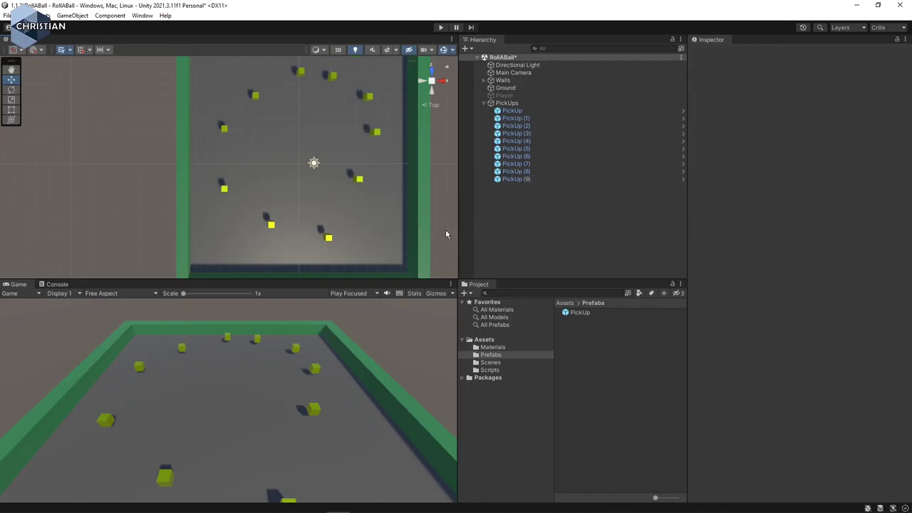
- Save the RollABall scene, play-test the ring of rotating PickUp cubes, and stop play mode
{"action": "left_click_drag", "start_coordinate": [338, 234], "coordinate": [330, 166], "text": "alt"}
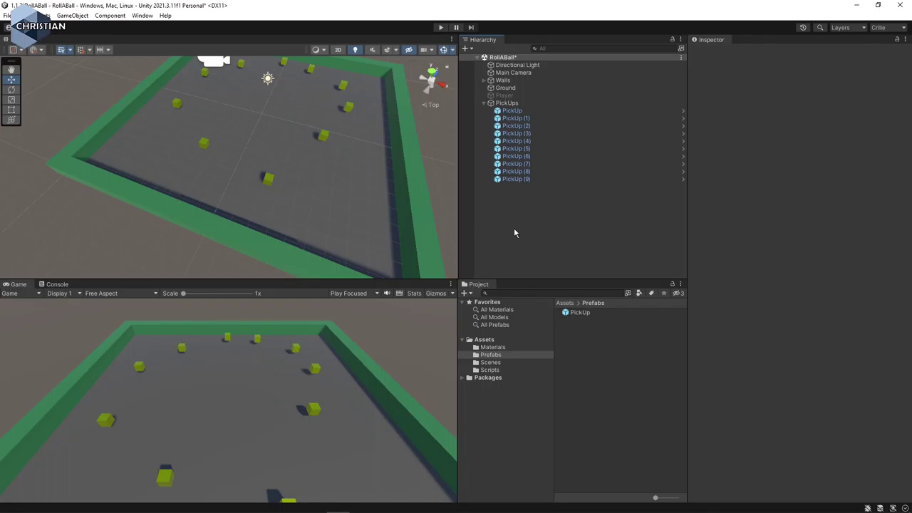
{"action": "key", "text": "ctrl+s"}
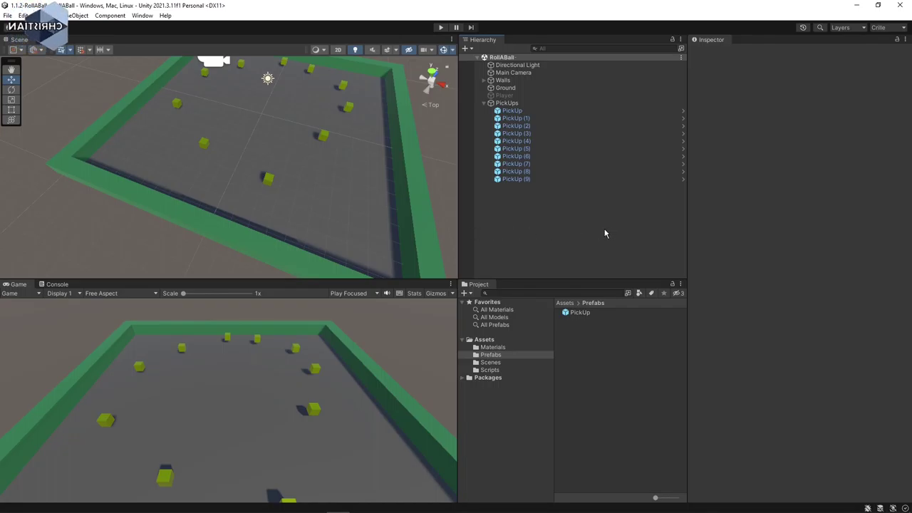
{"action": "left_click", "coordinate": [440, 28]}
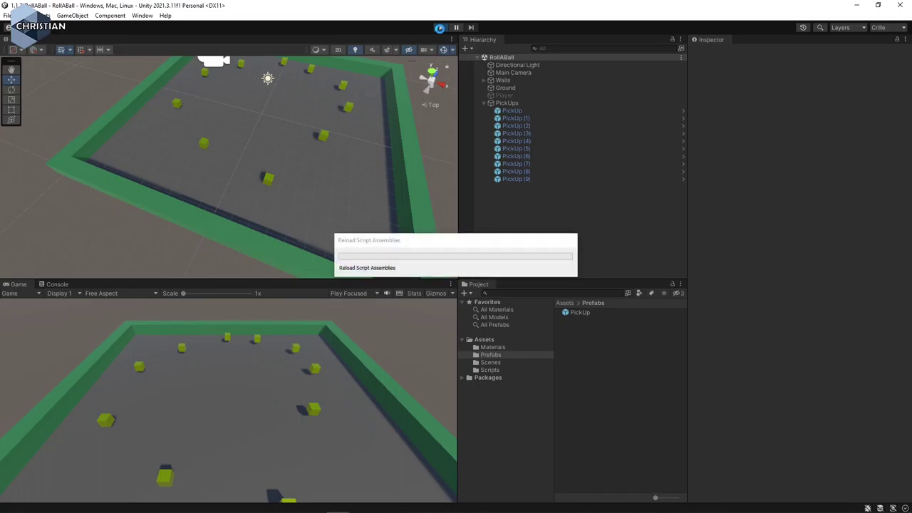
{"action": "left_click", "coordinate": [440, 28]}
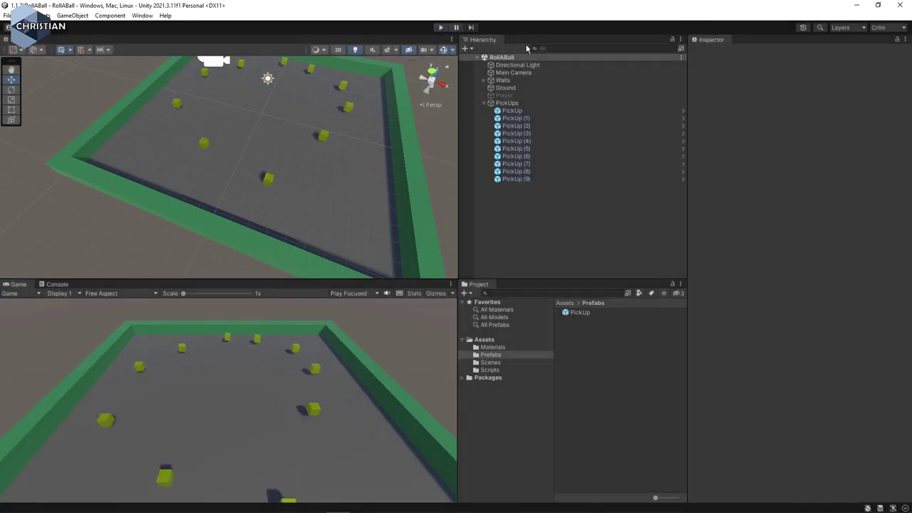
- Activate the Player object in the scene and start play mode
{"action": "left_click", "coordinate": [512, 96]}
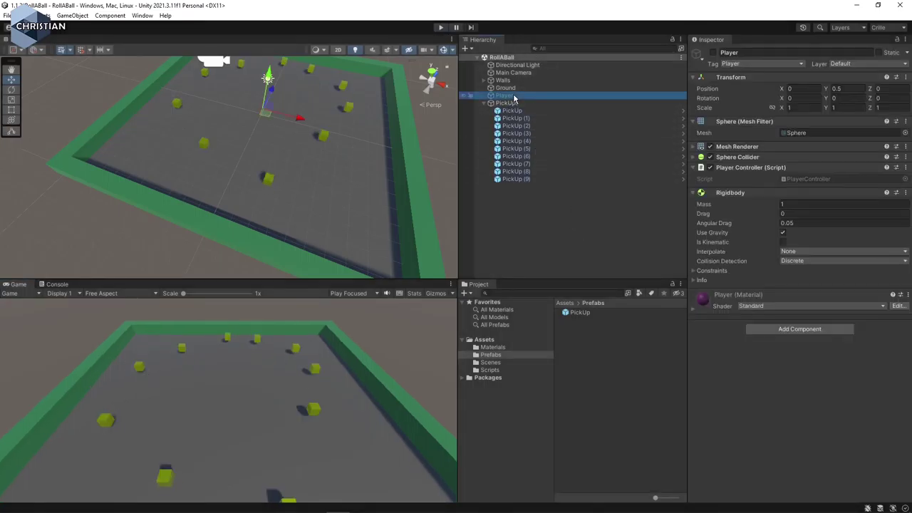
{"action": "left_click", "coordinate": [714, 53]}
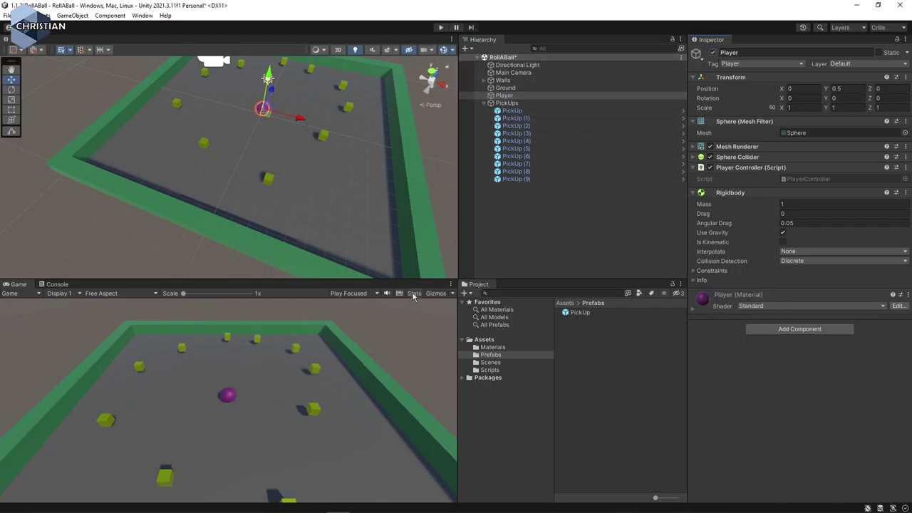
{"action": "left_click", "coordinate": [440, 27]}
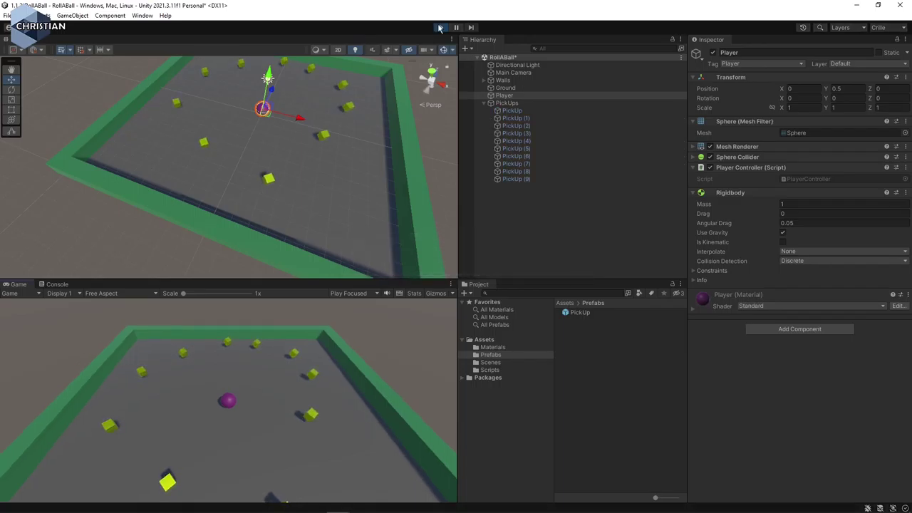
- Play-test rolling the Player ball forward, sideways and back against the far PickUp cubes, and stop play mode
{"action": "key", "text": "Up"}
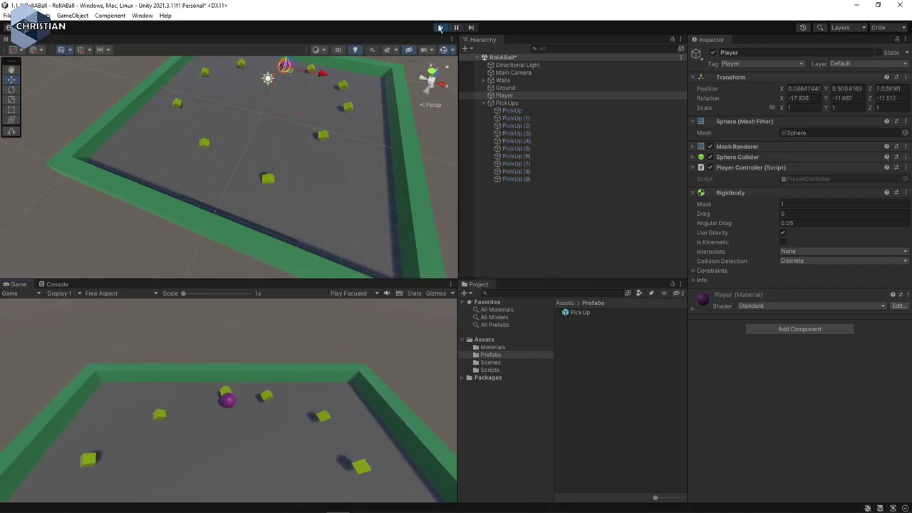
{"action": "key", "text": "Left"}
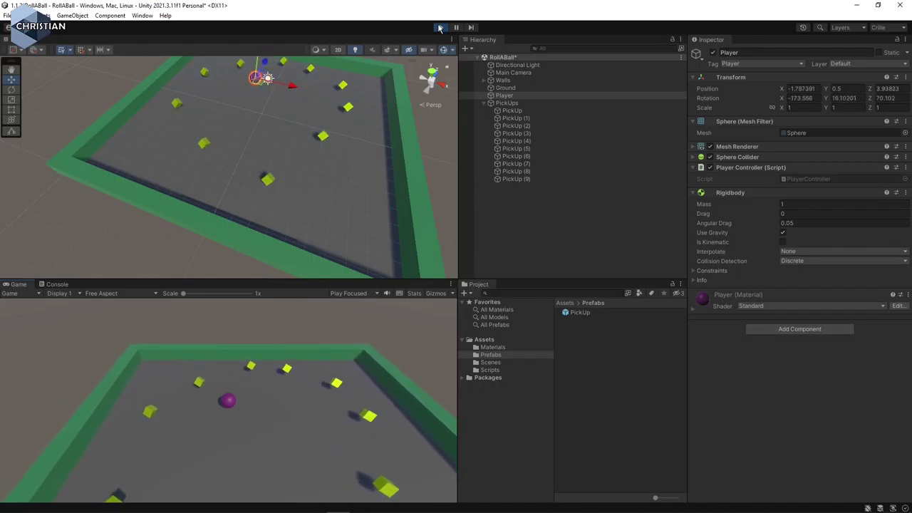
{"action": "key", "text": "Up"}
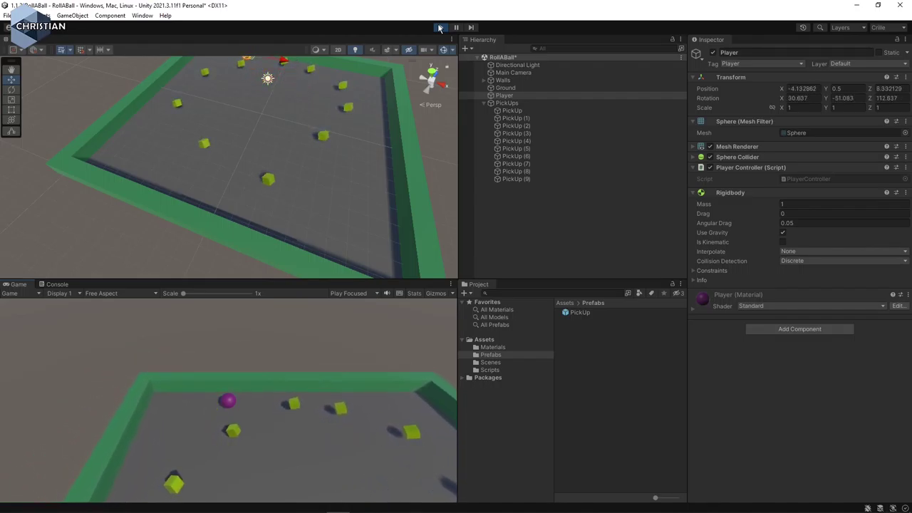
{"action": "key", "text": "Down"}
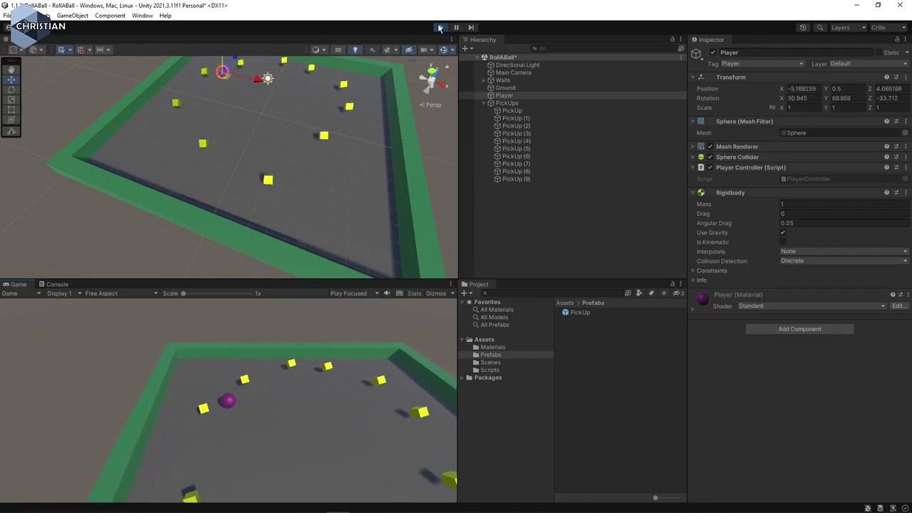
{"action": "key", "text": "Up"}
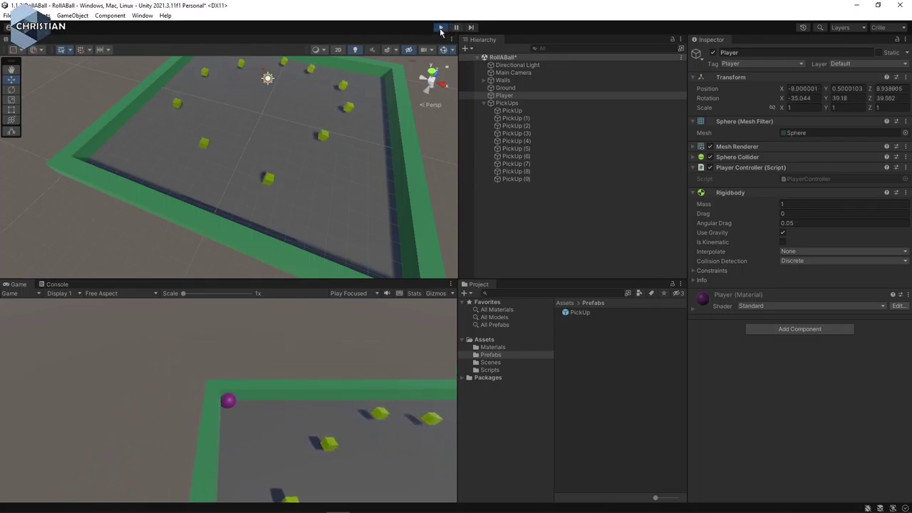
{"action": "left_click", "coordinate": [441, 27]}
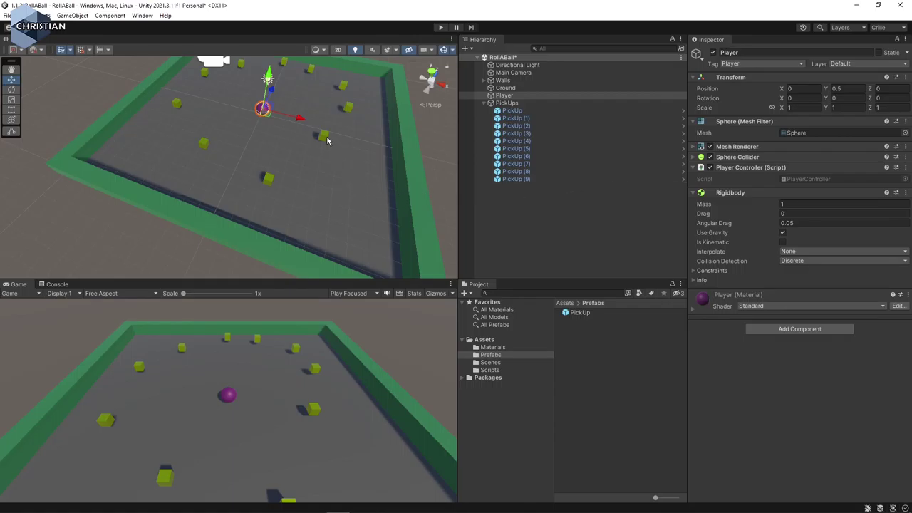
- Frame the first PickUp cube in the scene and set its Box Collider size to 0.5 on X, Y and Z
{"action": "left_click", "coordinate": [524, 113]}
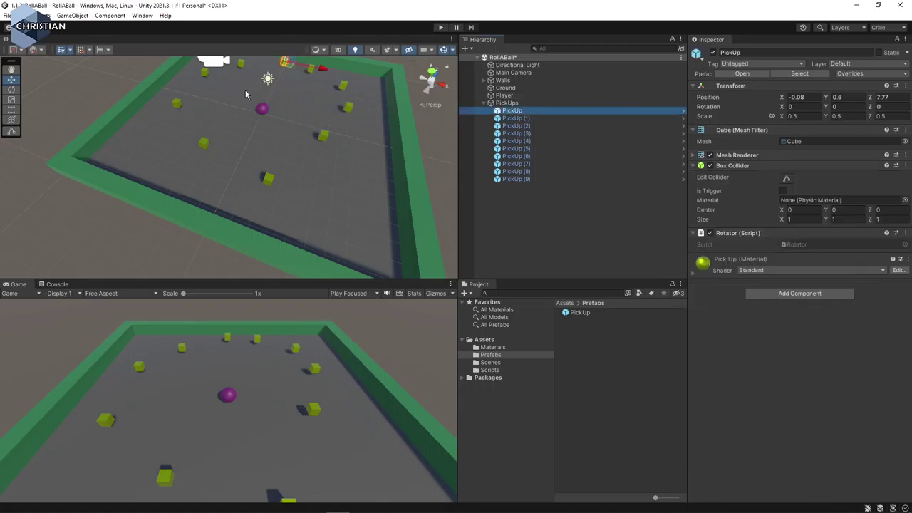
{"action": "key", "text": "f"}
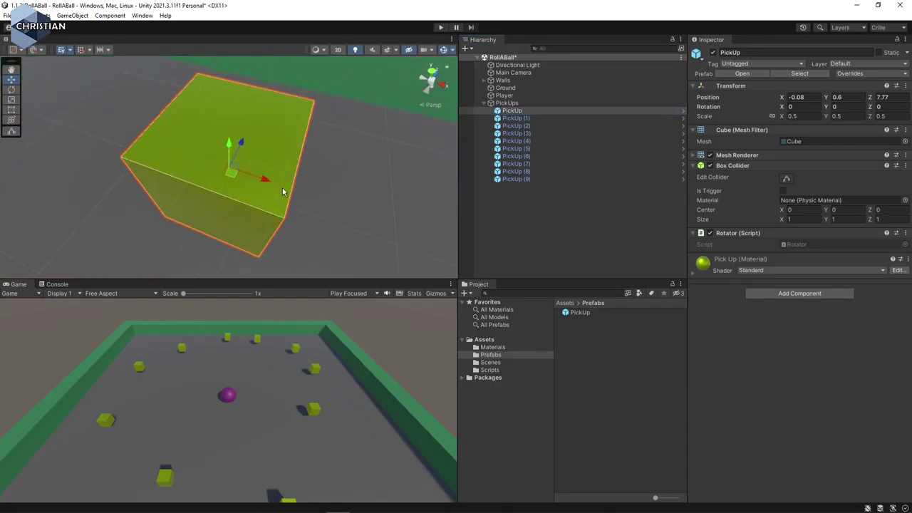
{"action": "left_click_drag", "start_coordinate": [325, 253], "coordinate": [325, 174], "text": "alt"}
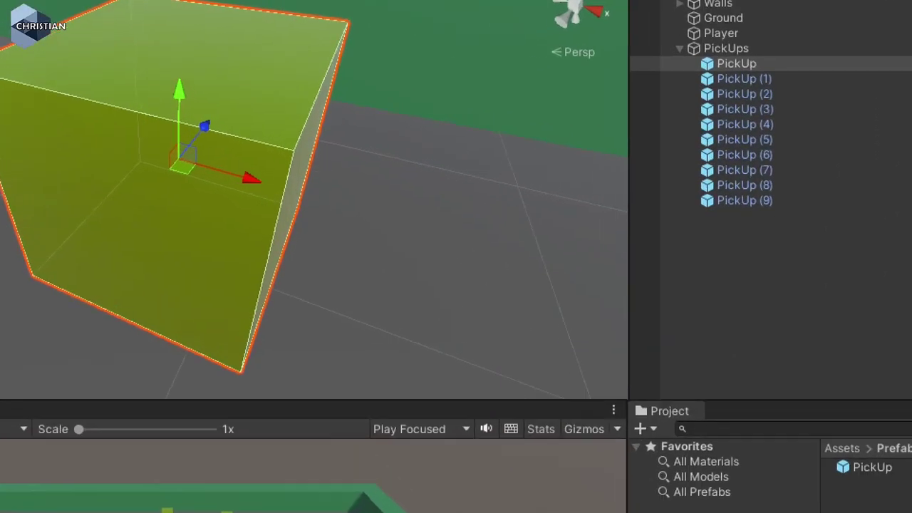
{"action": "mouse_move", "coordinate": [100, 108]}
{"action": "left_mouse_down"}
{"action": "mouse_move", "coordinate": [303, 151]}
{"action": "mouse_move", "coordinate": [360, 49]}
{"action": "left_mouse_up"}
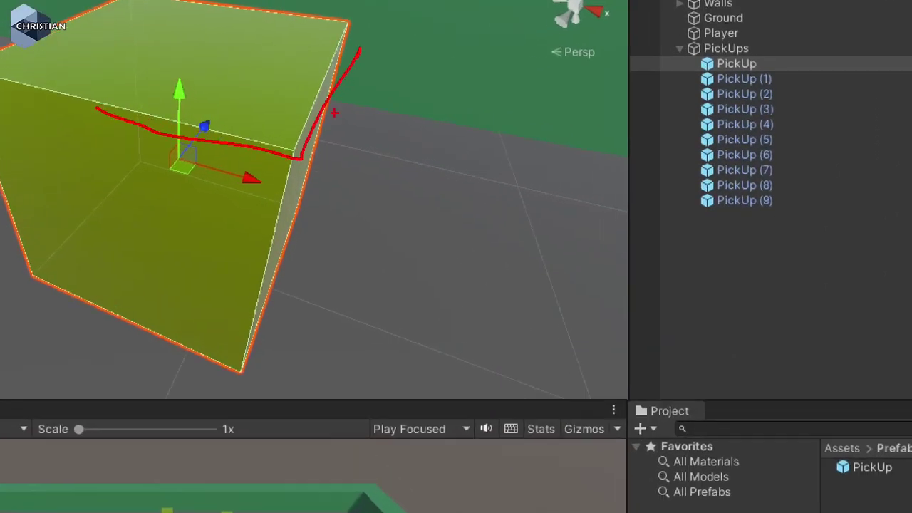
{"action": "left_click_drag", "start_coordinate": [290, 158], "coordinate": [273, 265]}
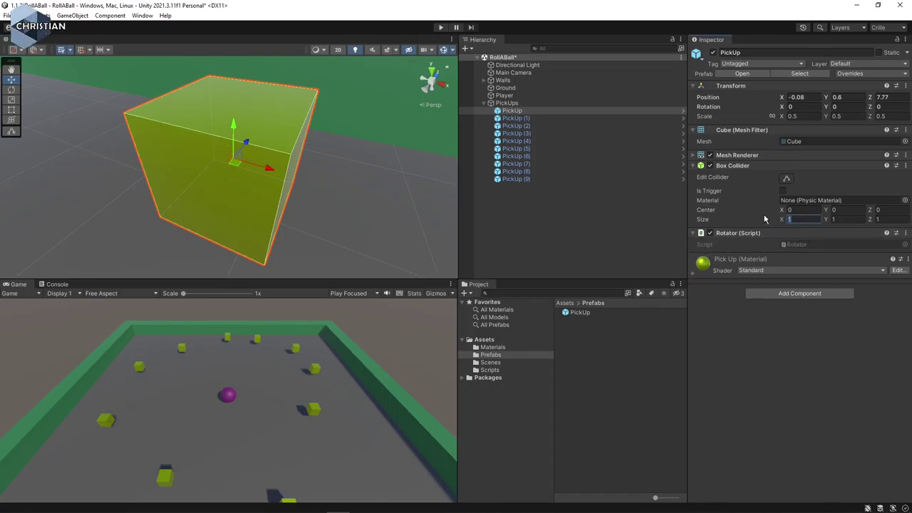
{"action": "left_click_drag", "start_coordinate": [770, 218], "coordinate": [764, 218]}
{"action": "type", "text": ".5"}
{"action": "key", "text": "Tab"}
{"action": "type", "text": ".5"}
{"action": "key", "text": "Tab"}
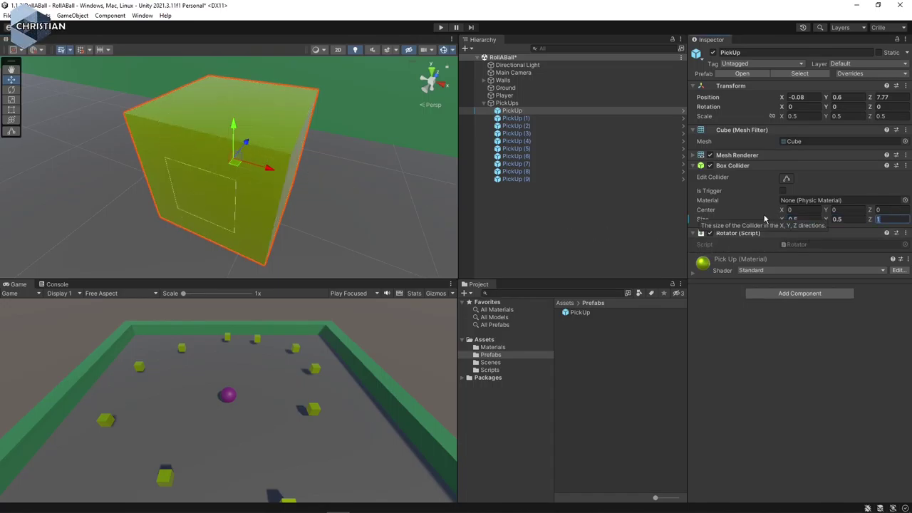
{"action": "type", "text": ".5"}
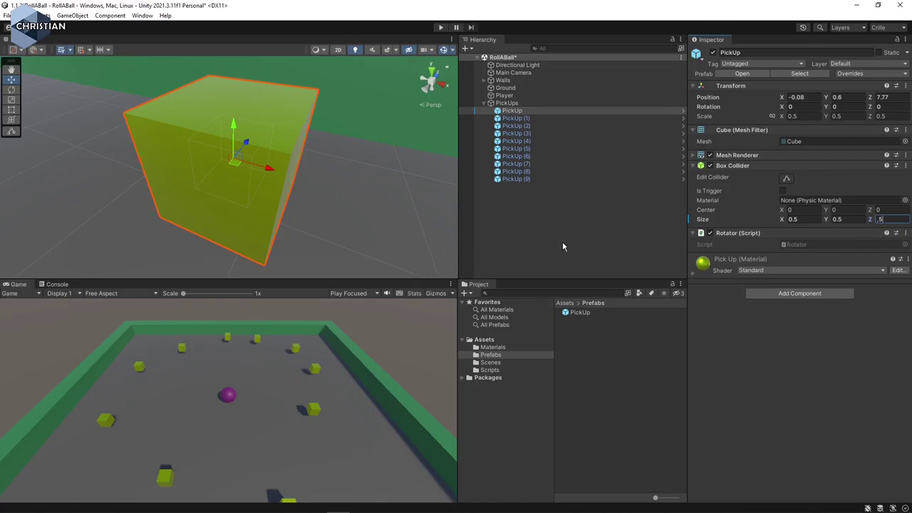
{"action": "left_click", "coordinate": [701, 278]}
- Compare the collider size with PickUp (1) and apply all of the first PickUp's Box Collider overrides to the prefab
{"action": "left_click", "coordinate": [527, 120]}
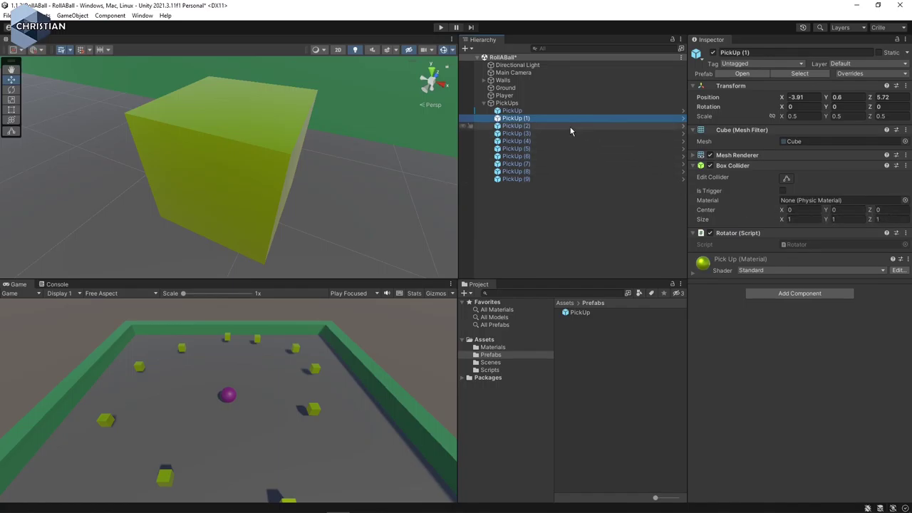
{"action": "left_click", "coordinate": [531, 111]}
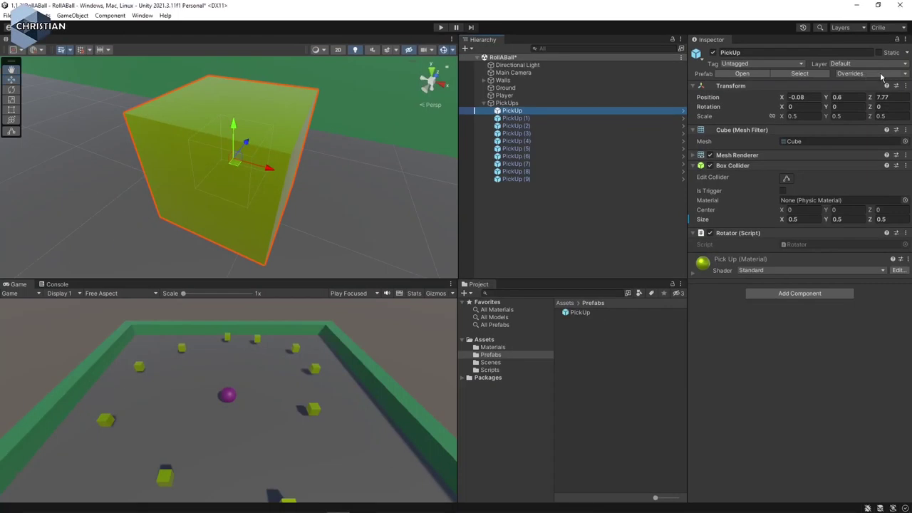
{"action": "left_click", "coordinate": [881, 74]}
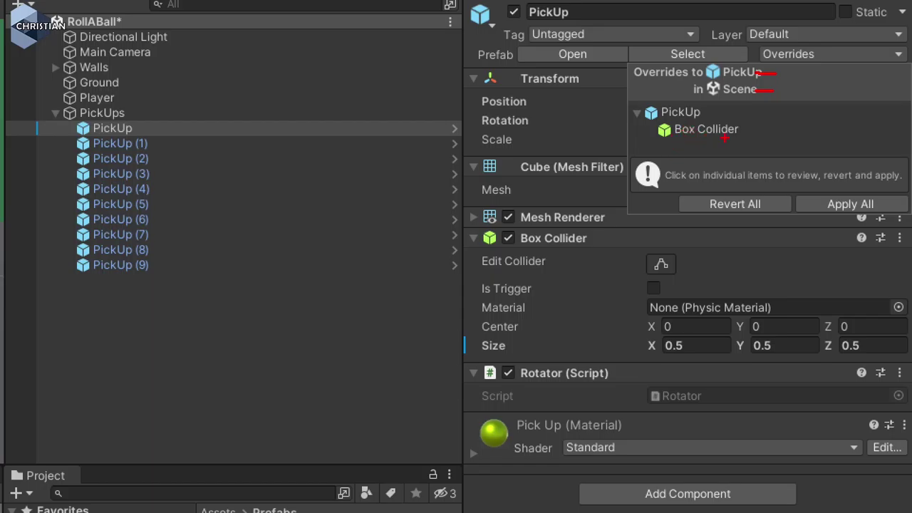
{"action": "left_click_drag", "start_coordinate": [652, 140], "coordinate": [736, 141]}
{"action": "left_click_drag", "start_coordinate": [736, 213], "coordinate": [777, 212]}
{"action": "left_click_drag", "start_coordinate": [817, 213], "coordinate": [883, 215]}
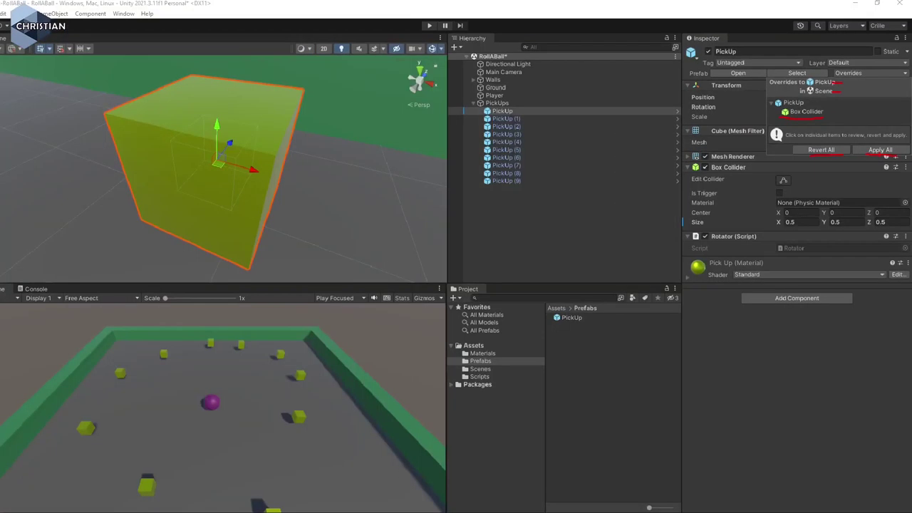
{"action": "left_click", "coordinate": [877, 74]}
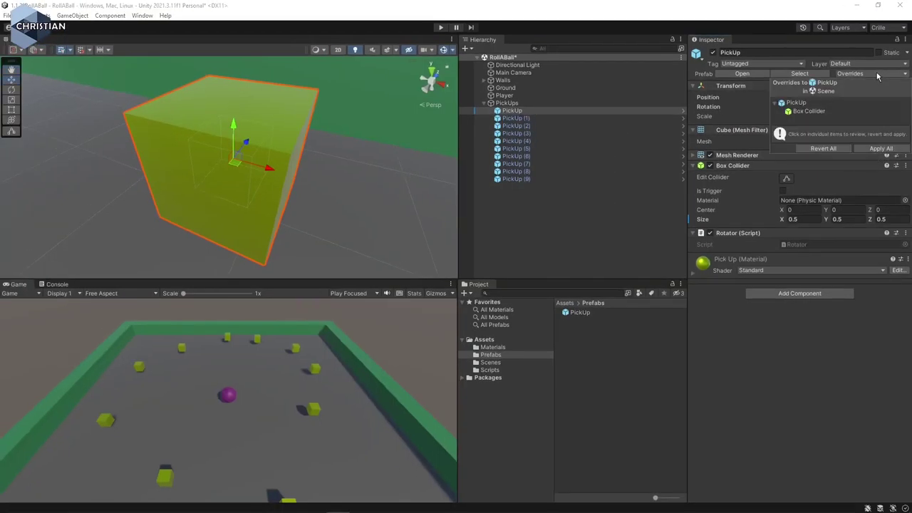
{"action": "left_click", "coordinate": [882, 149]}
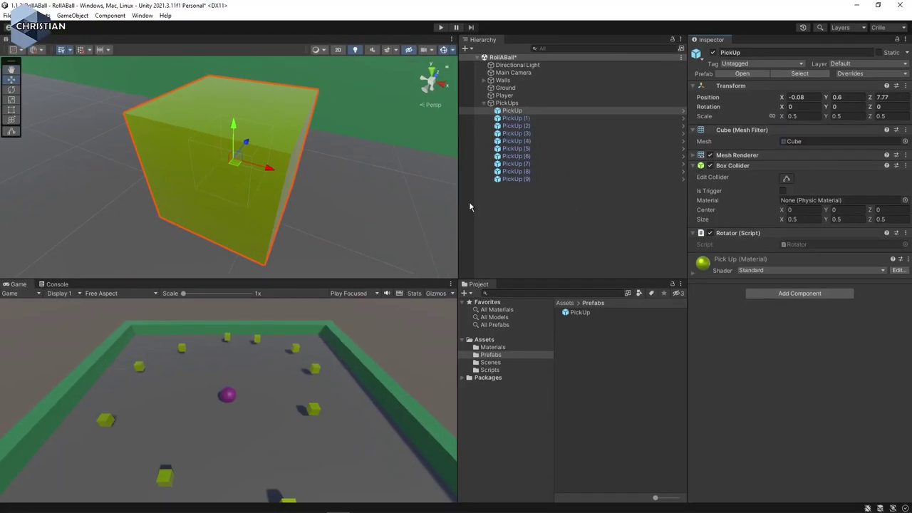
- Inspect PickUp (6) up close to check its Box Collider size against the prefab
{"action": "left_click", "coordinate": [531, 156]}
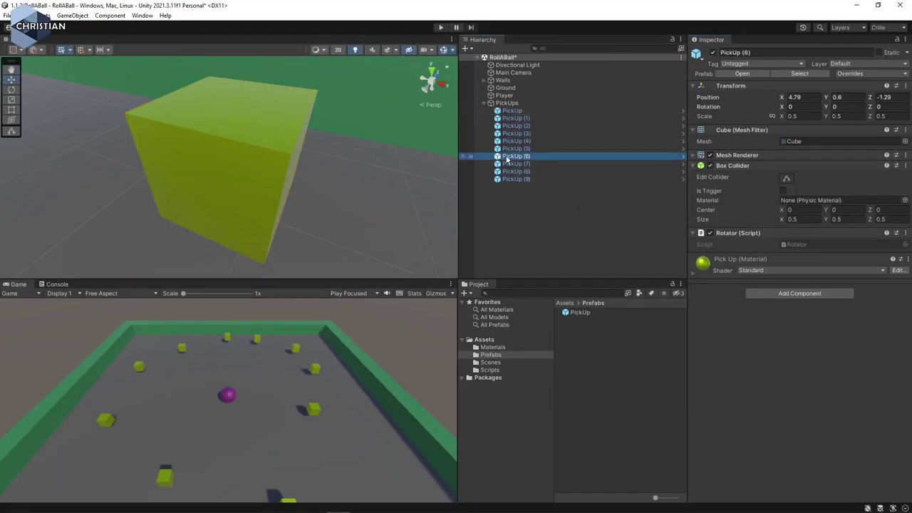
{"action": "left_click", "coordinate": [171, 183]}
{"action": "key", "text": "f"}
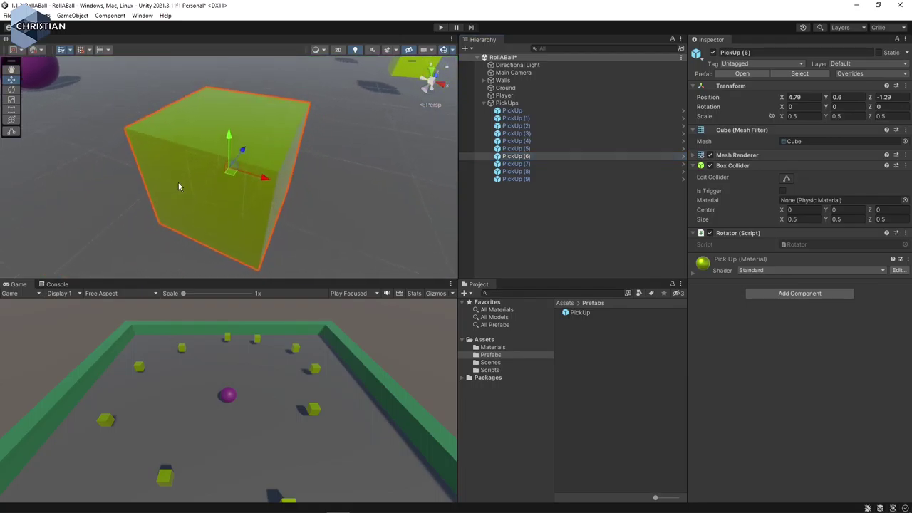